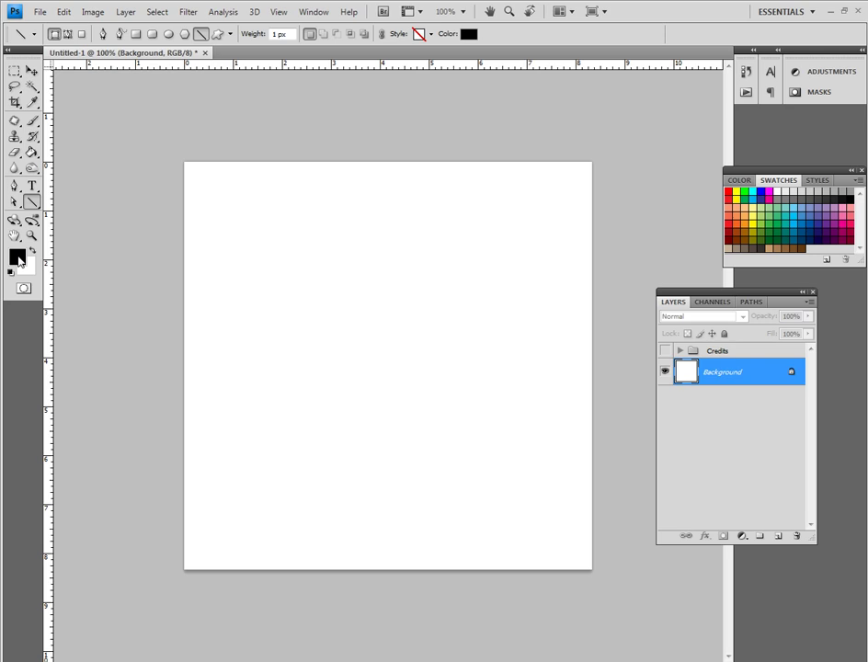
Draw a black square with the Rectangle Tool and move it up to centre it on the page
click(32, 206)
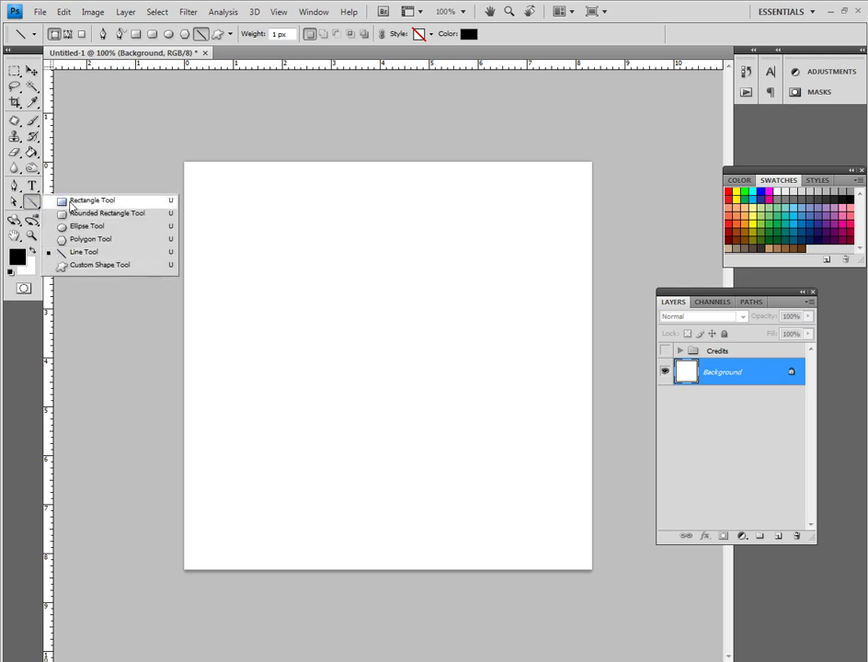
click(88, 199)
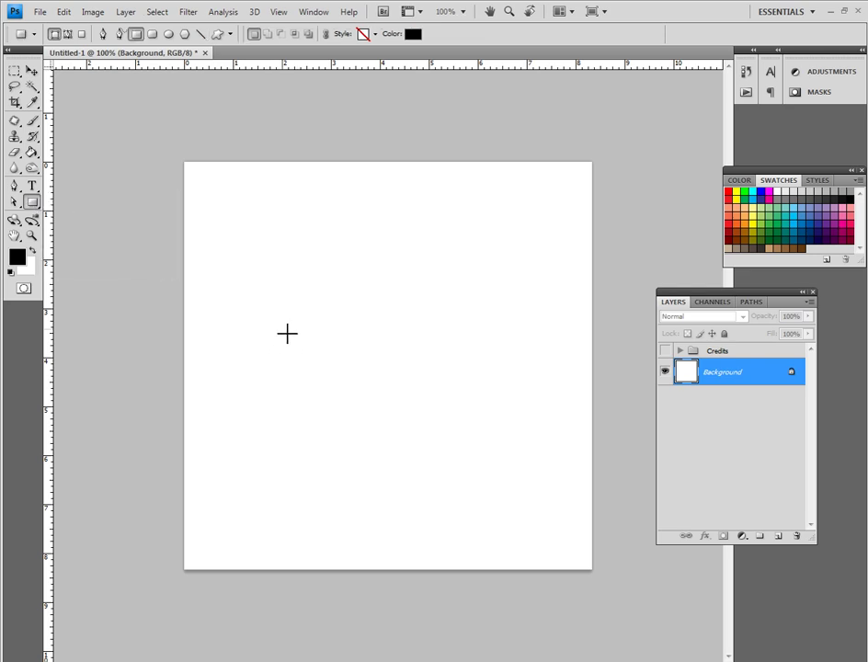
drag(284, 321, 492, 530)
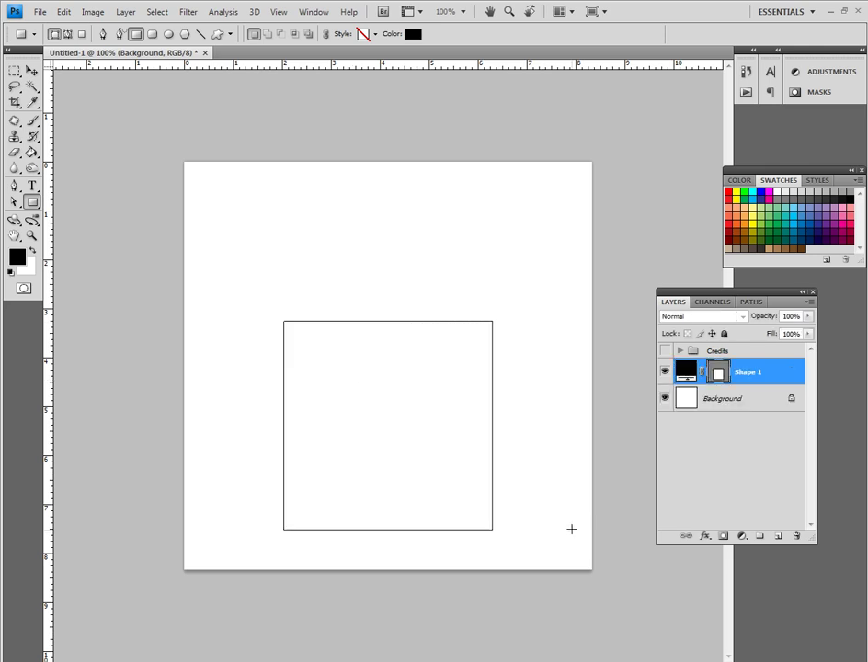
click(31, 70)
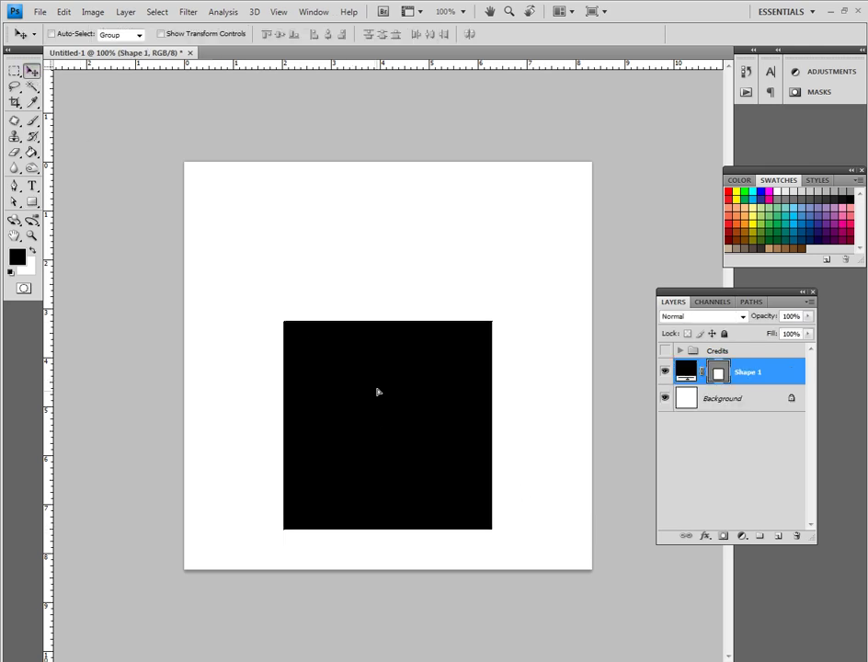
drag(377, 418, 376, 382)
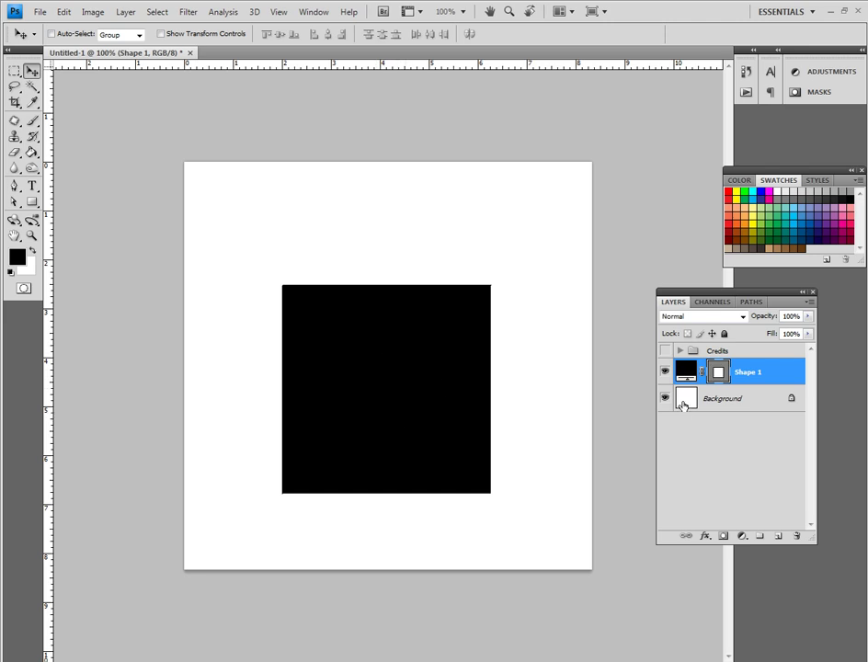
Toggle Shape 1's vector mask path outline off and back on
click(720, 375)
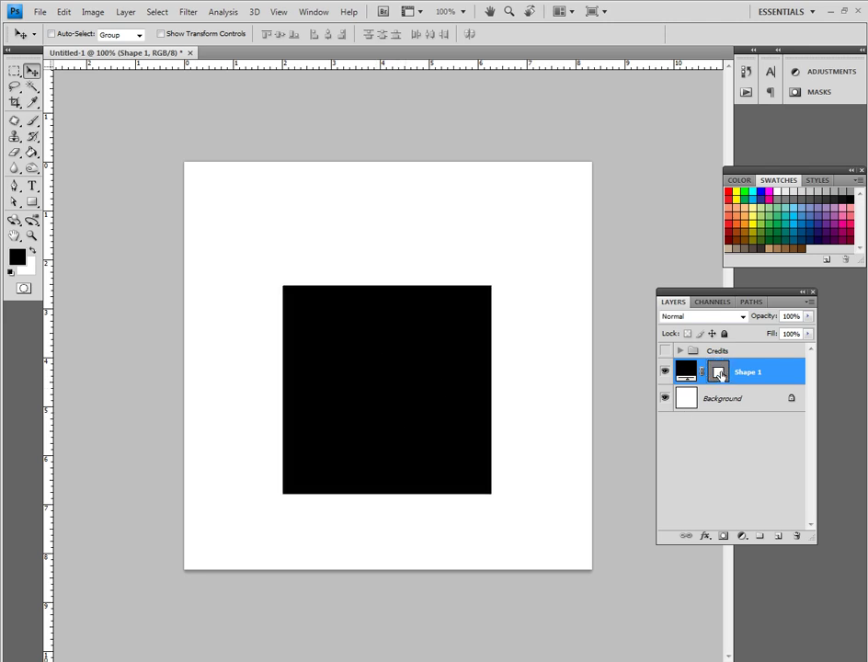
click(719, 375)
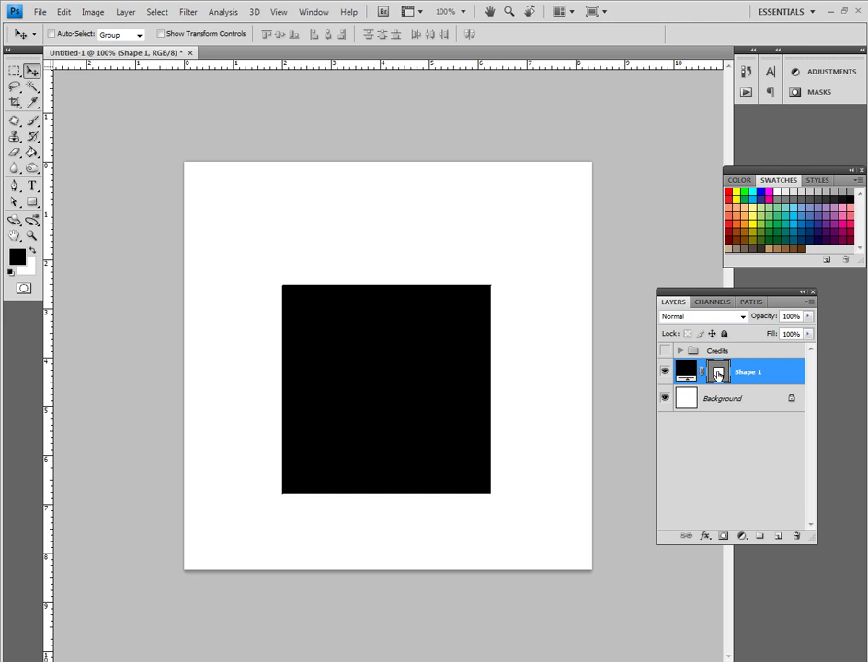
click(718, 373)
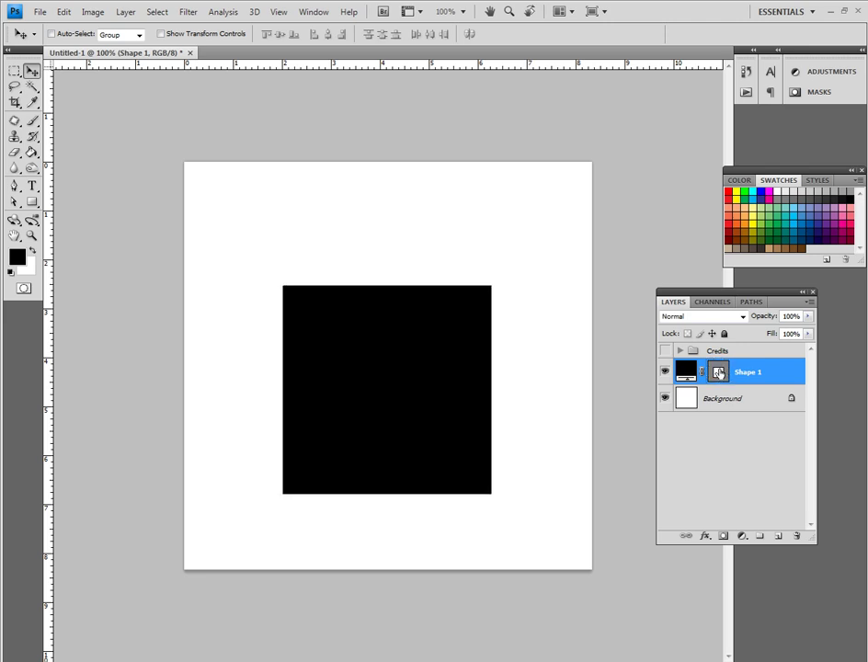
click(719, 373)
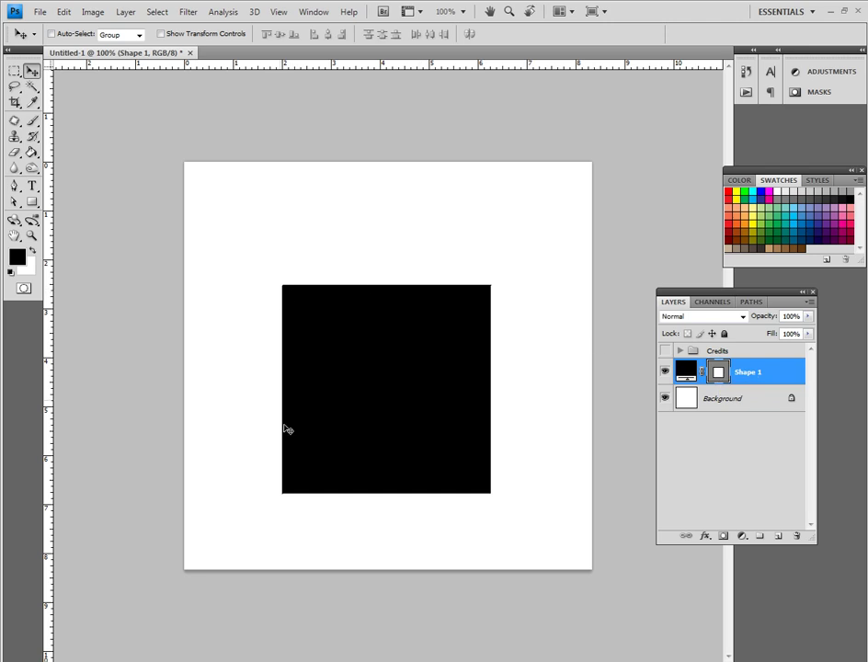
Subtract a pen-drawn triangle from Shape 1 to cut off the square's top-right corner
click(14, 186)
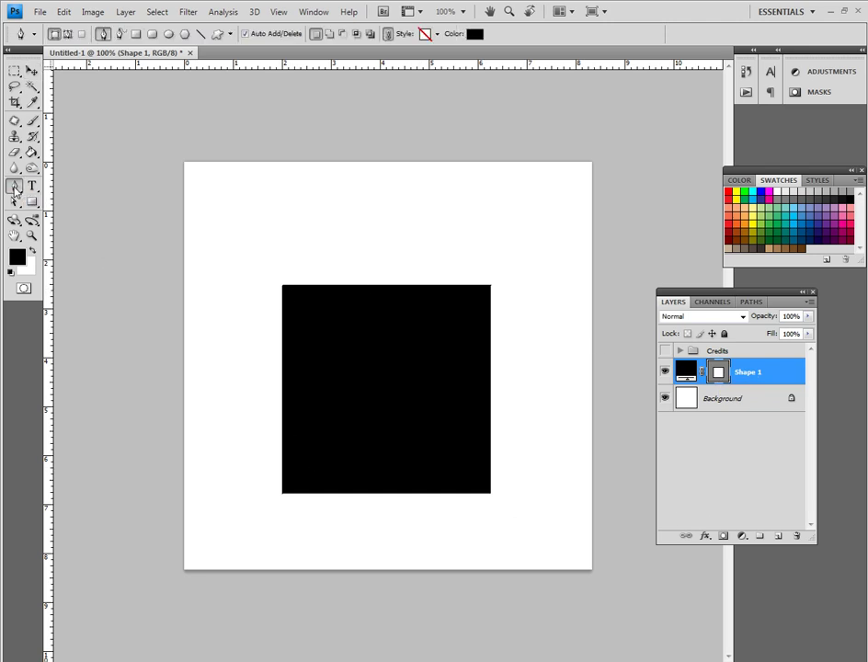
click(343, 35)
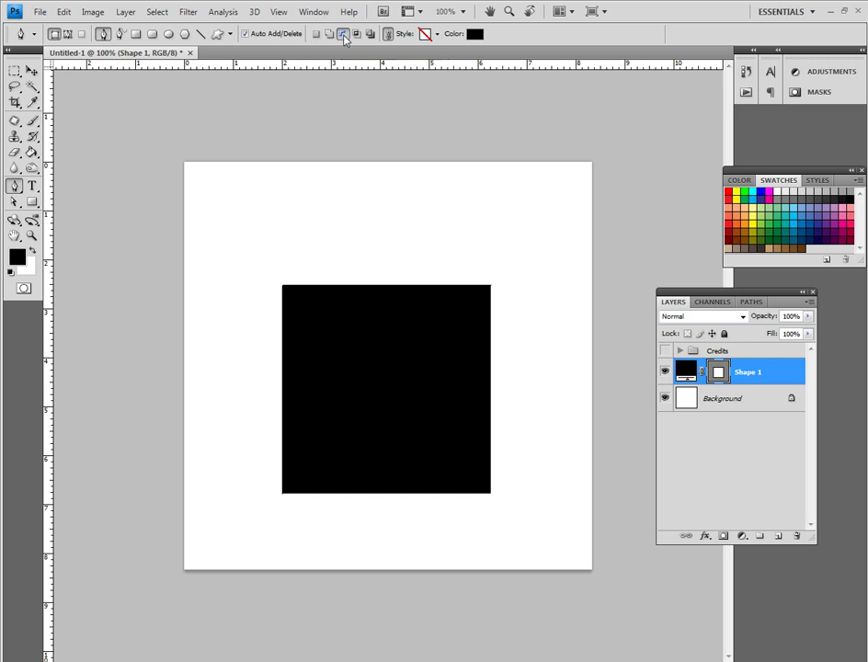
click(403, 273)
click(499, 352)
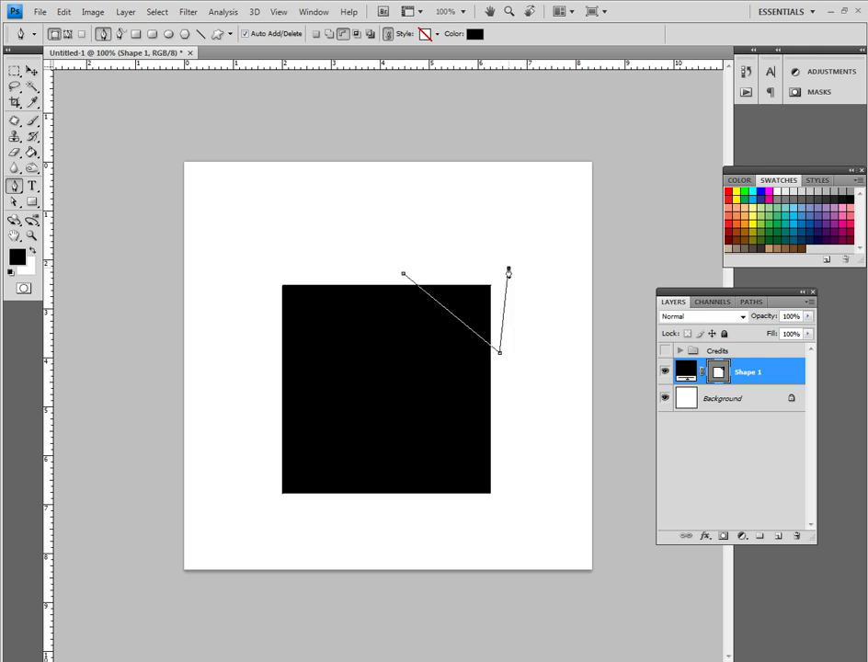
click(508, 267)
key(Return)
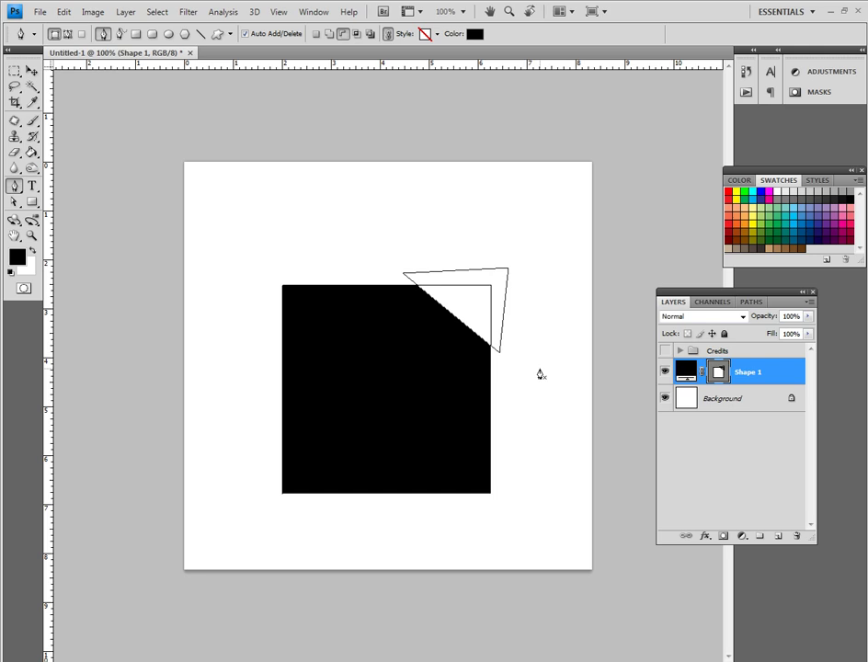
Toggle the cut shape's path outline, then hide it
click(718, 373)
click(719, 372)
key(Return)
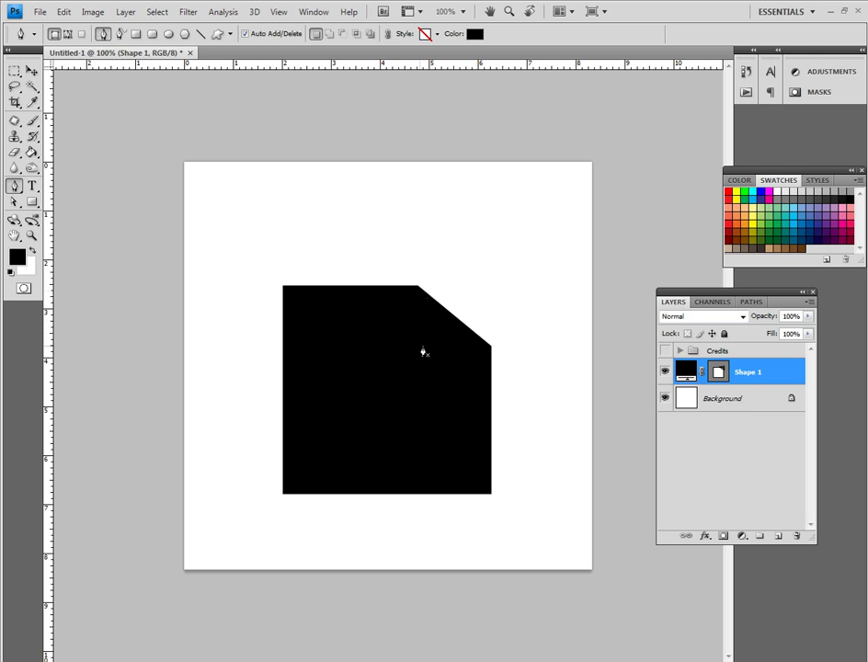
Pen a new flap shape, Shape 2, from the cut's top with a curved point down to the right corner
click(418, 289)
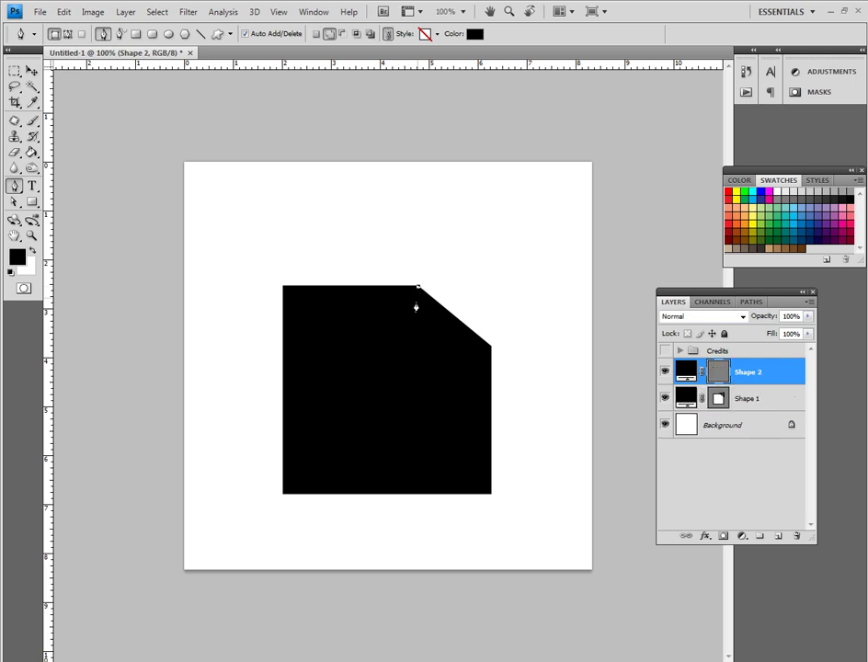
drag(421, 349, 423, 352)
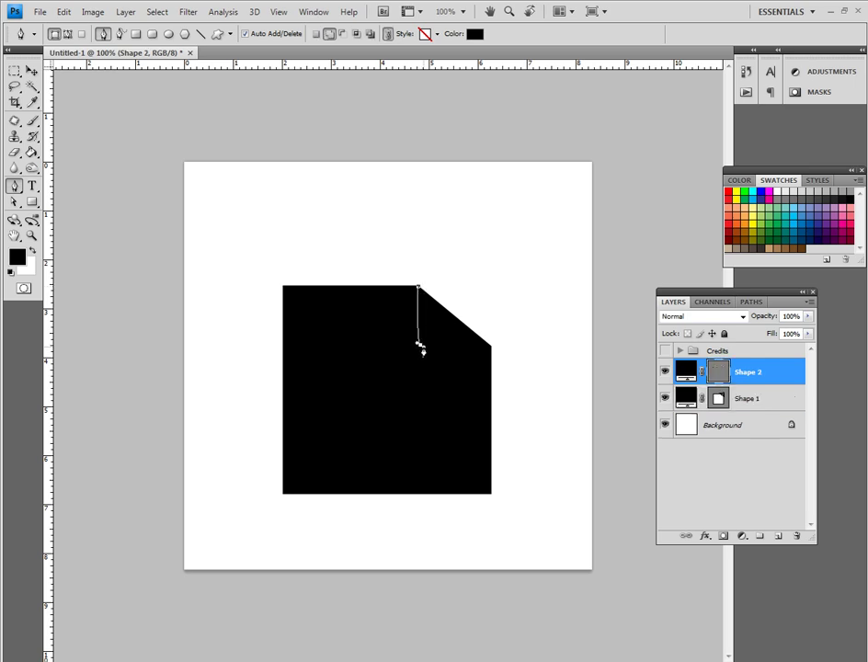
click(492, 351)
key(Return)
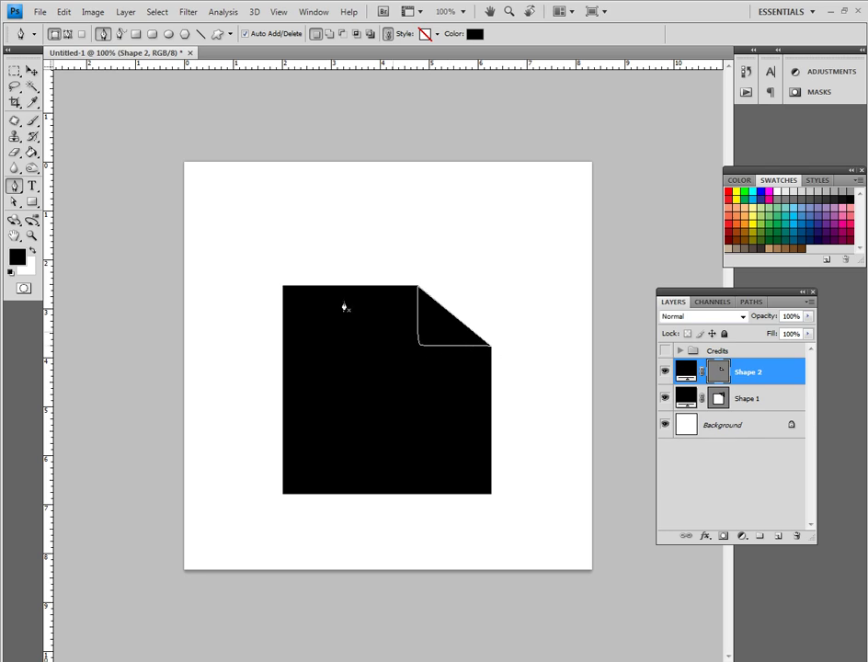
Drag the flap's segments and anchor handles with Direct Selection to curve its left and lower edges
click(15, 202)
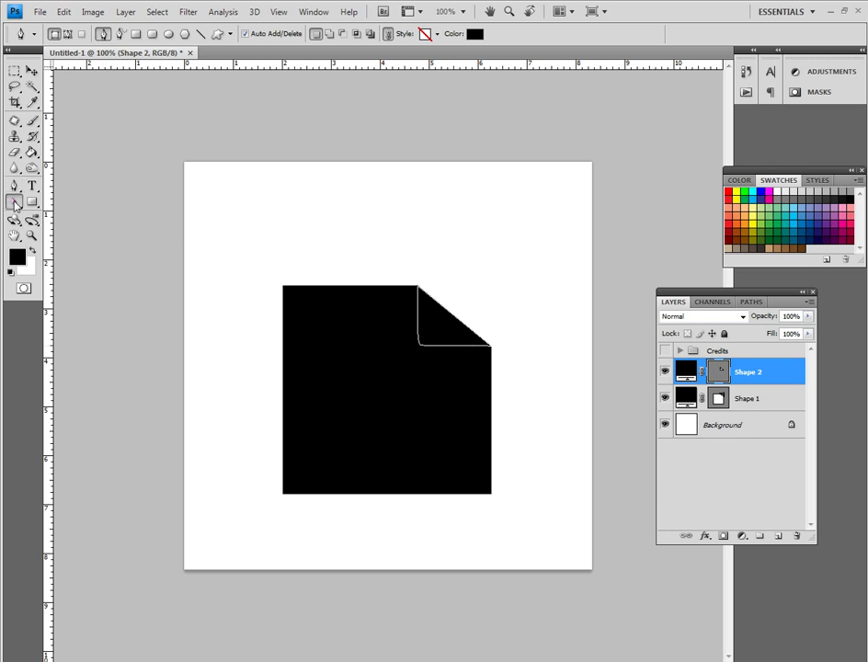
click(422, 347)
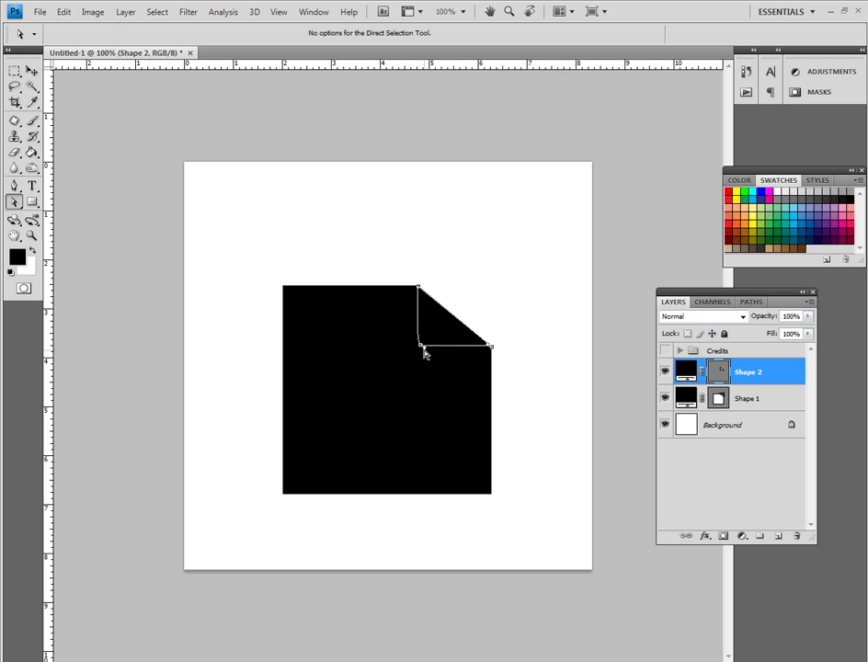
drag(427, 352, 431, 359)
drag(418, 346, 427, 326)
drag(490, 347, 461, 335)
drag(514, 356, 459, 340)
click(495, 350)
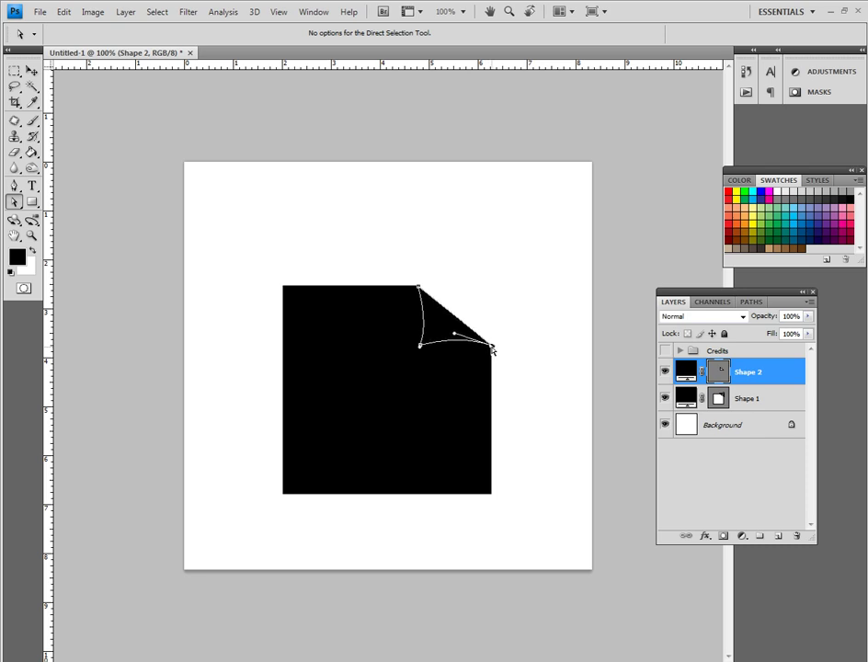
Select the flap's top anchor to smooth its upper edge, zooming in and back to actual size
click(420, 290)
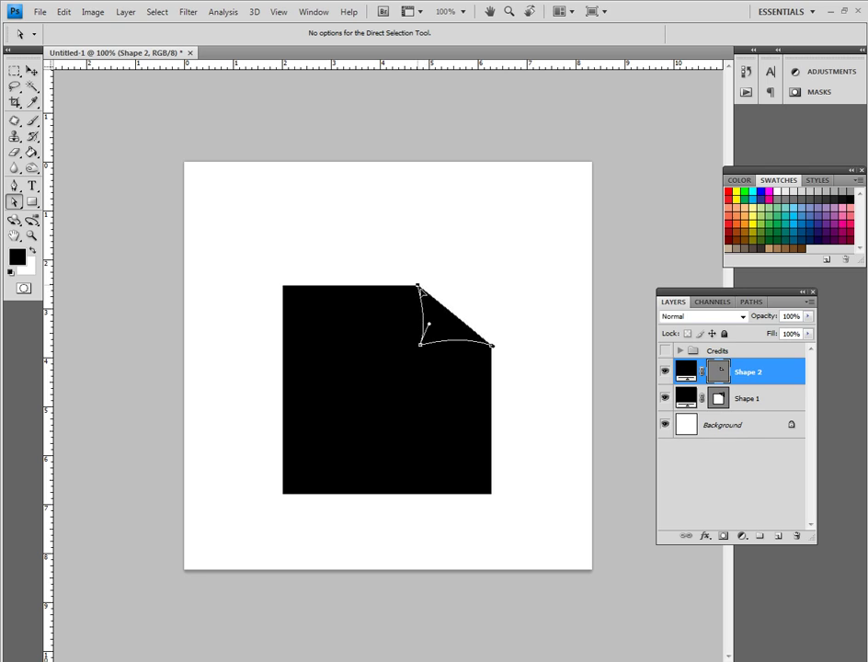
key(ctrl+plus)
key(ctrl+plus)
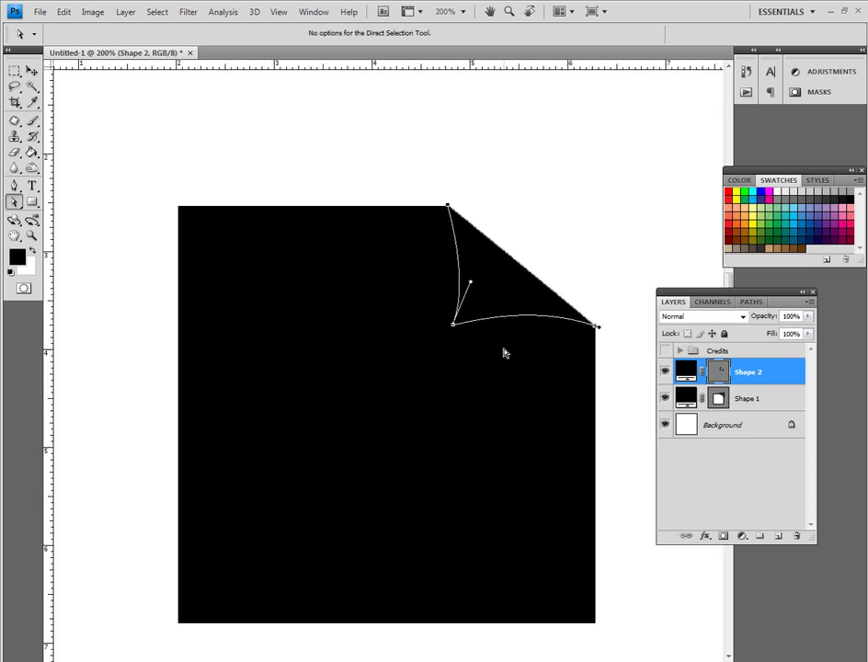
key(ctrl+minus)
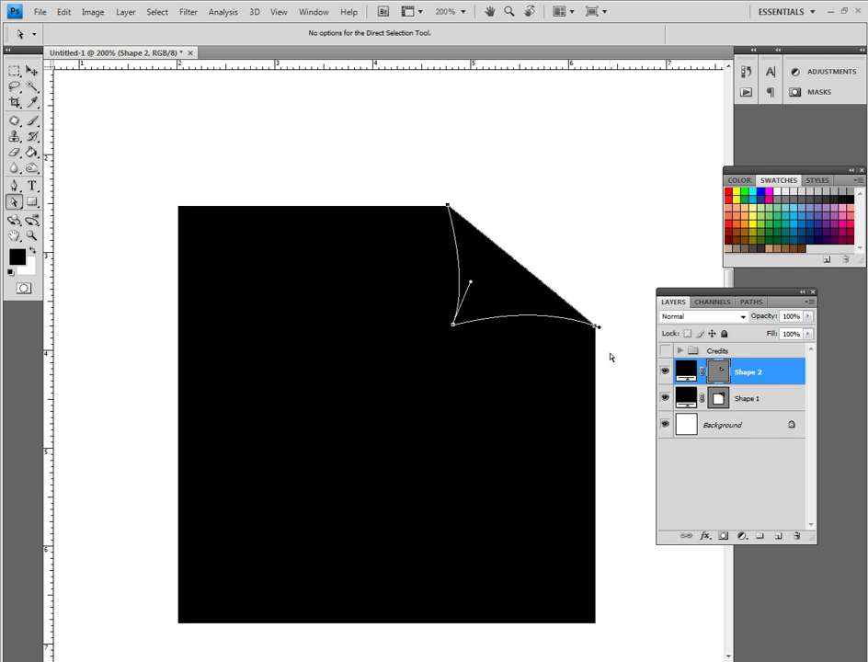
key(ctrl+minus)
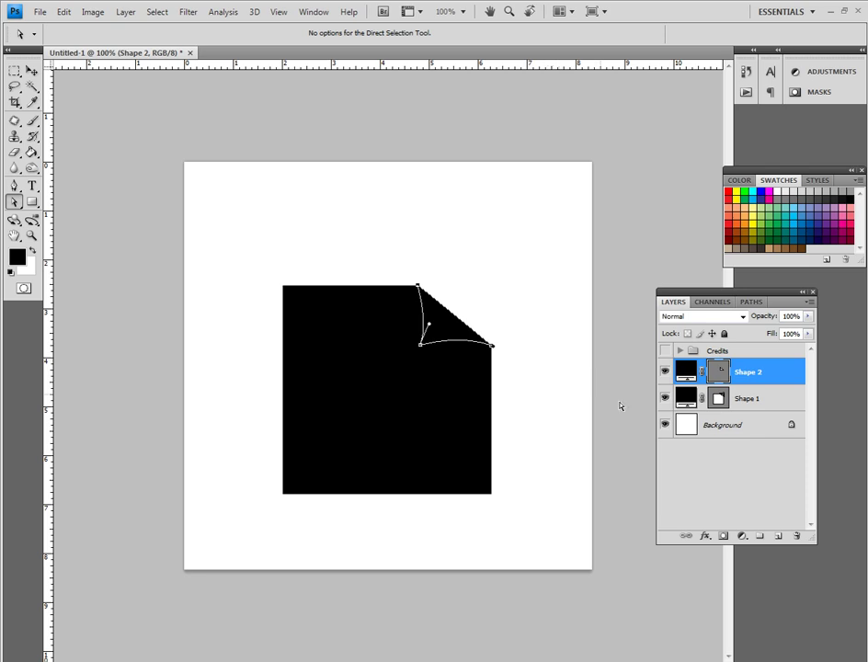
Add a Gradient Overlay layer style to the Shape 1 square
click(778, 405)
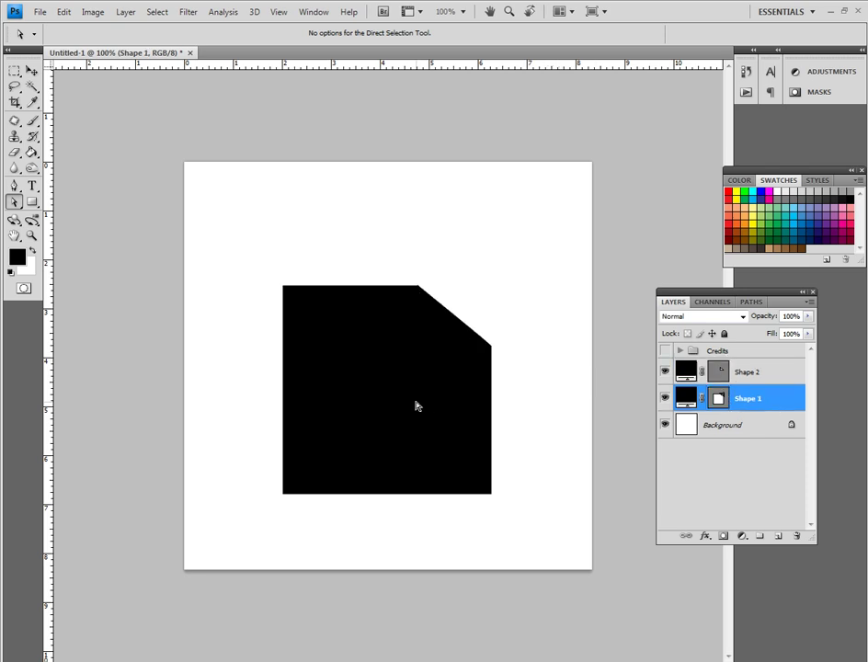
click(129, 13)
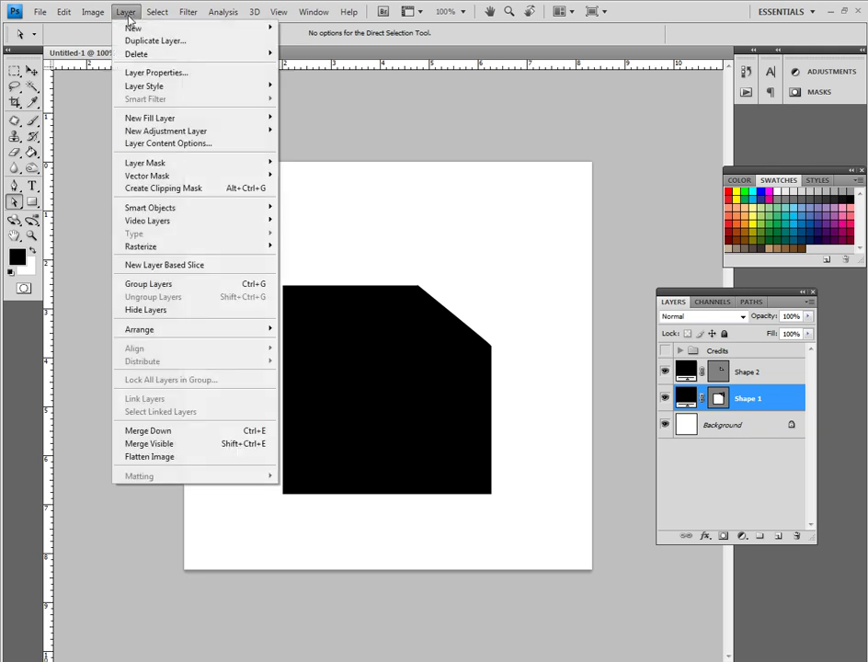
mouse_move(147, 89)
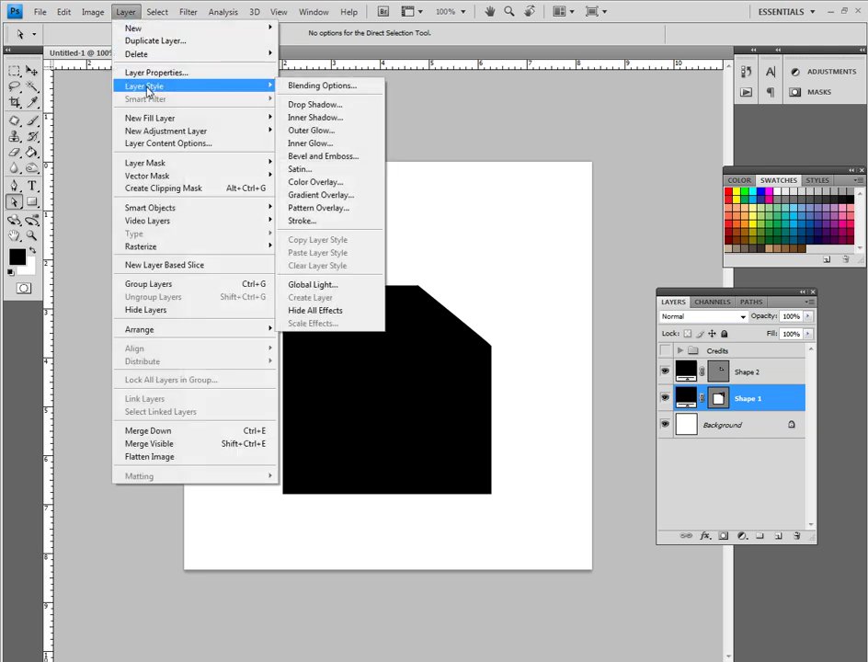
click(322, 195)
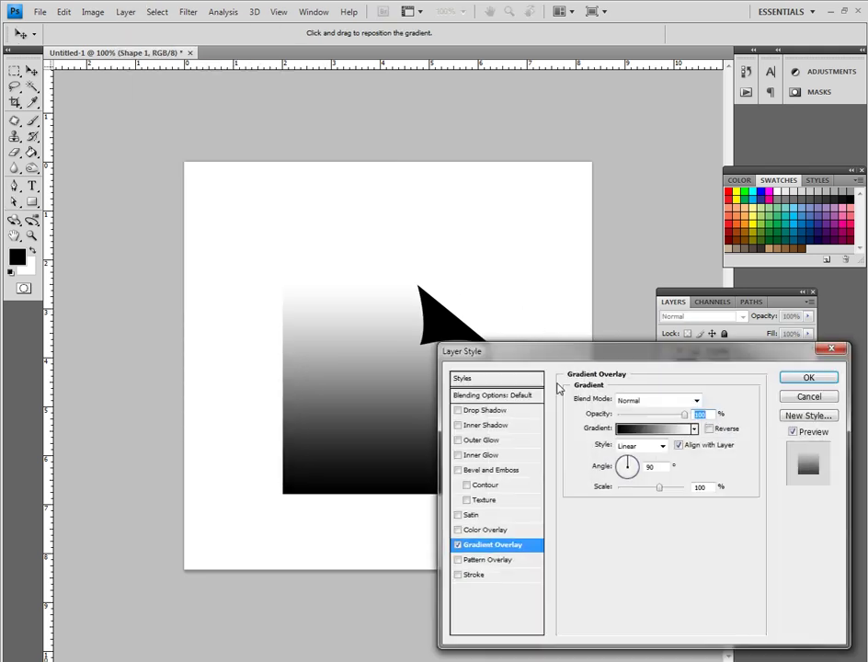
Set the gradient from dark red 8f0000 to bright red ec0000 at a 45° angle
click(651, 431)
click(649, 432)
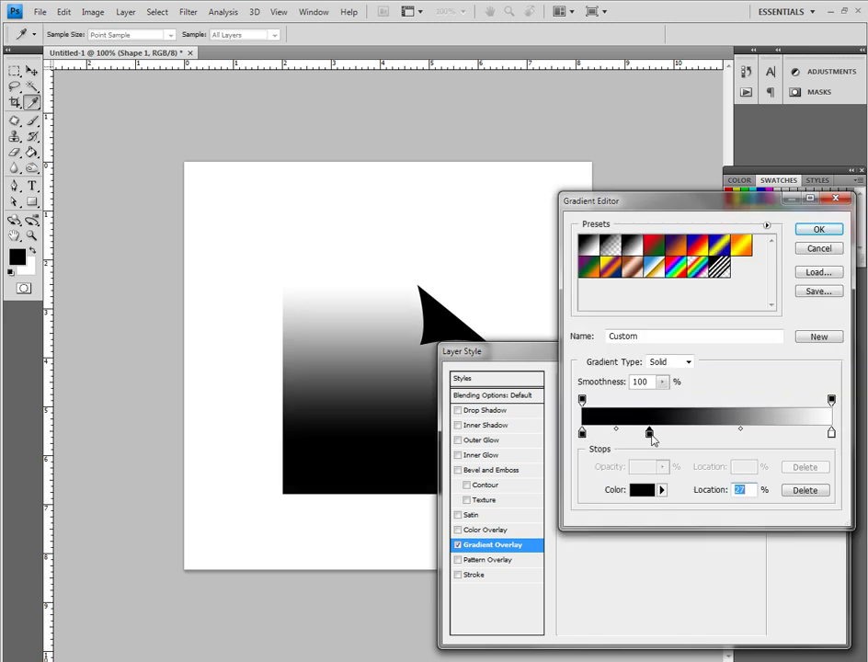
click(802, 490)
double_click(581, 432)
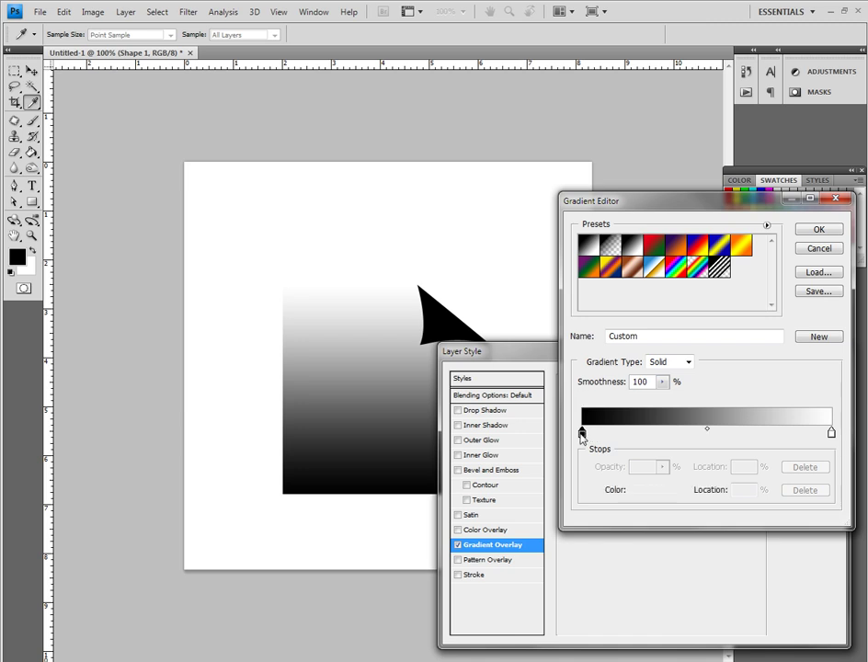
mouse_move(428, 437)
mouse_down()
mouse_move(441, 404)
mouse_move(457, 435)
mouse_move(445, 430)
mouse_up()
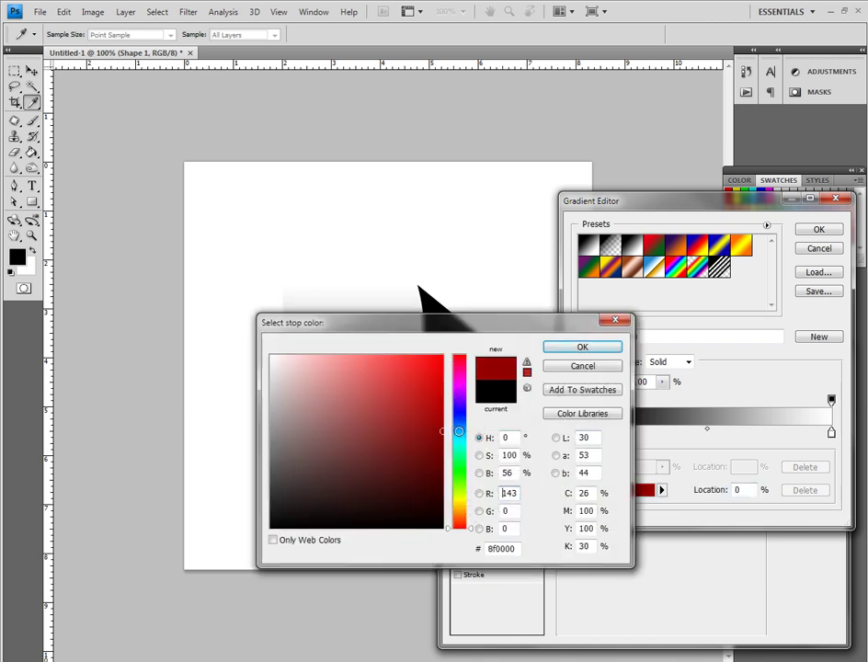
click(582, 348)
double_click(832, 432)
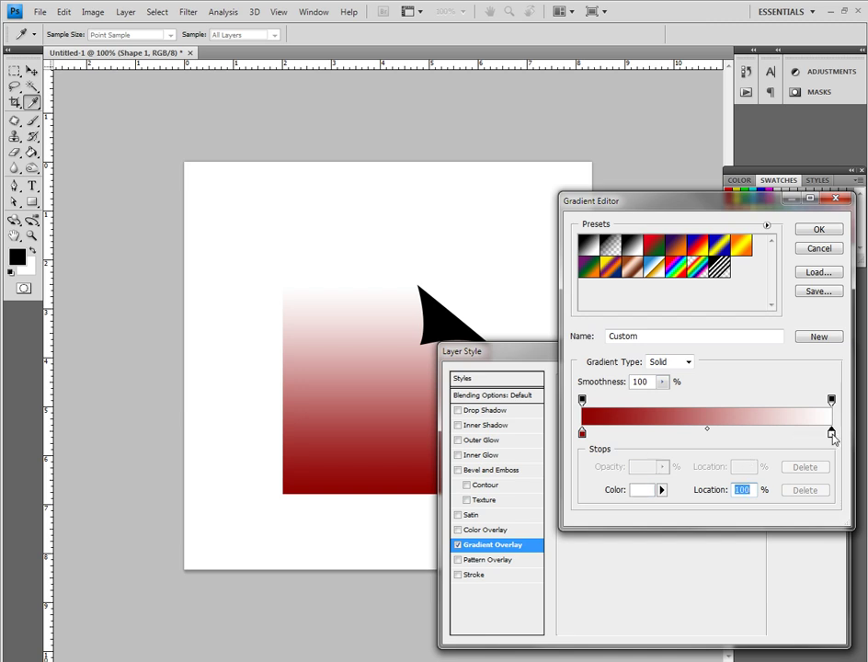
drag(429, 382, 446, 365)
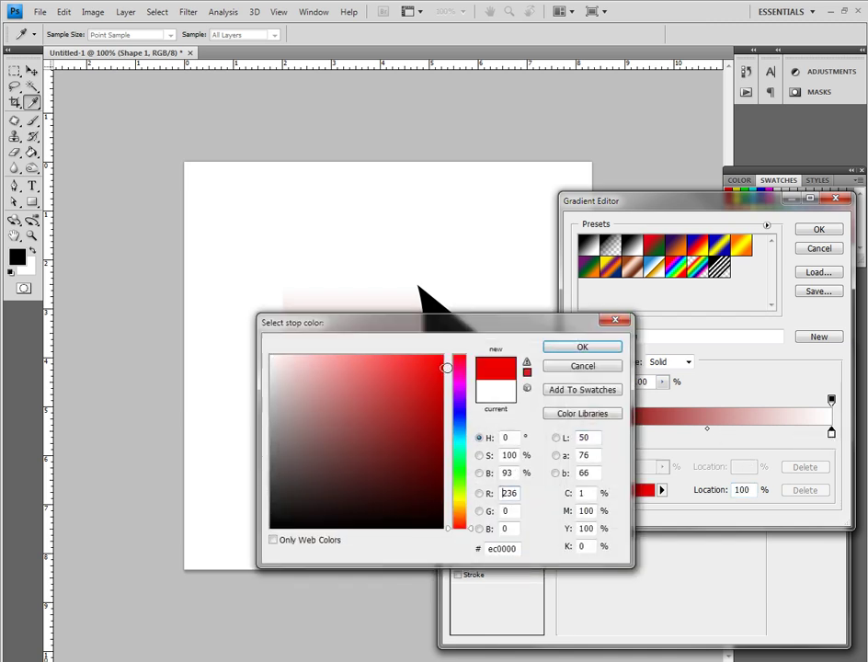
click(558, 347)
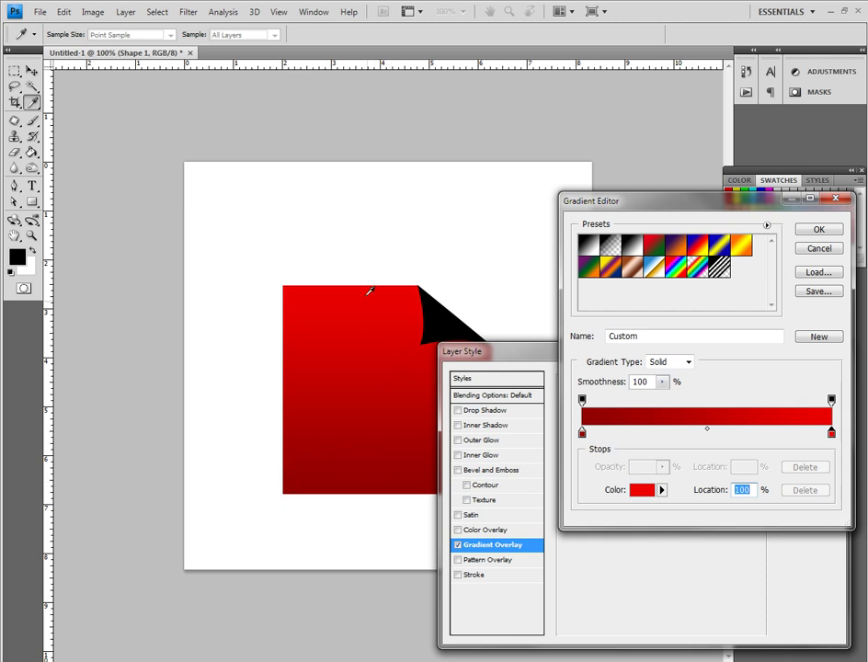
click(811, 230)
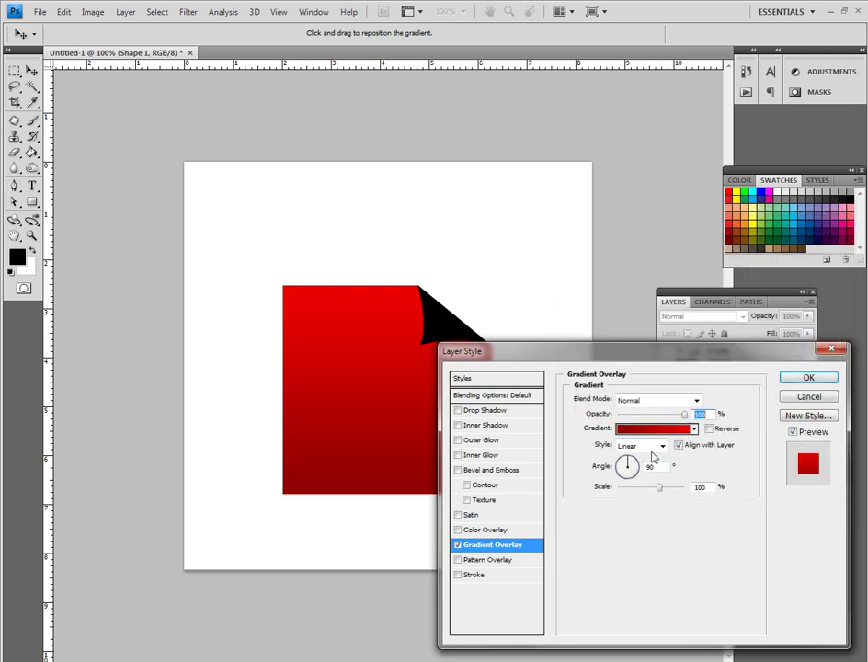
click(651, 467)
text(45)
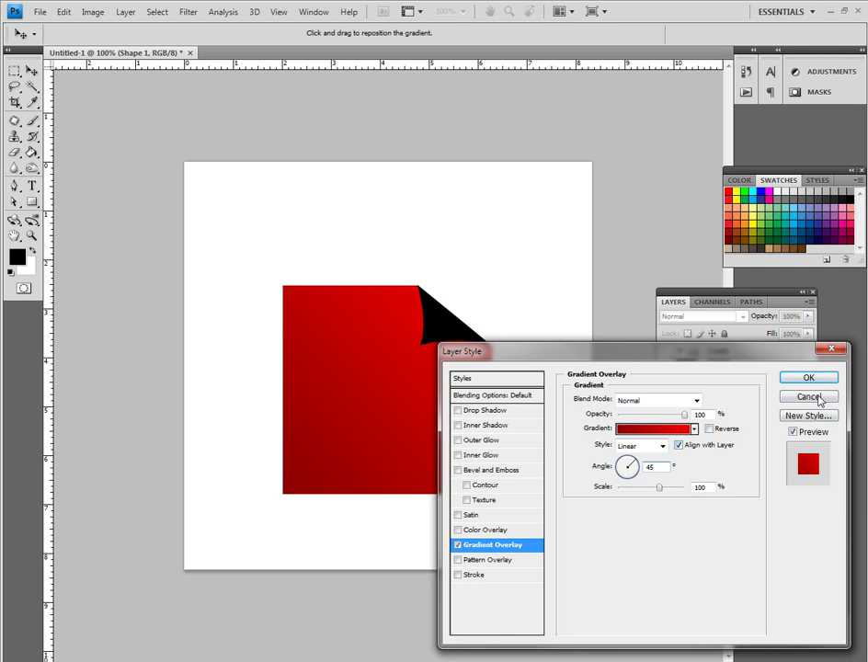
Confirm the square's gradient, then add a Gradient Overlay to Shape 2 positioned across the curl
click(809, 378)
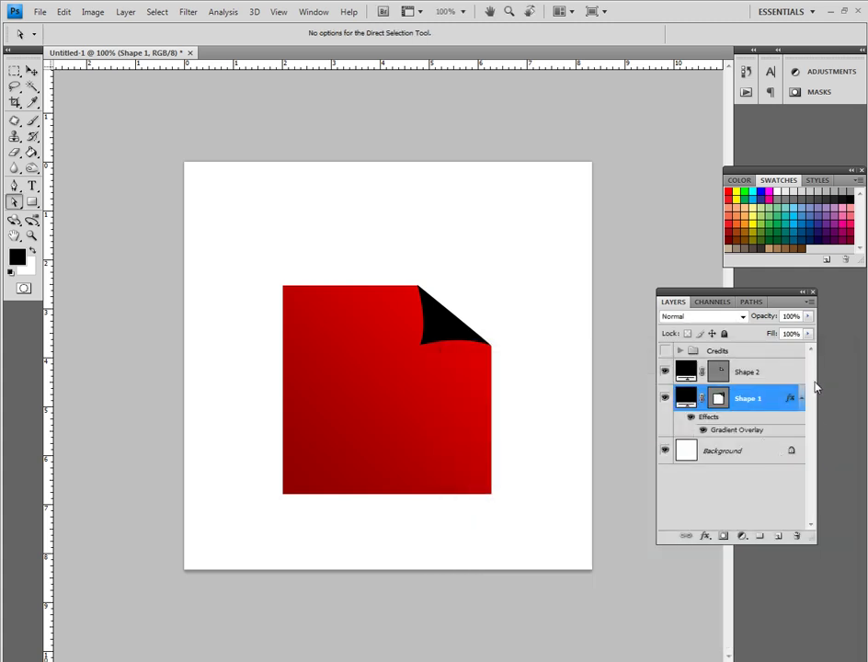
click(685, 366)
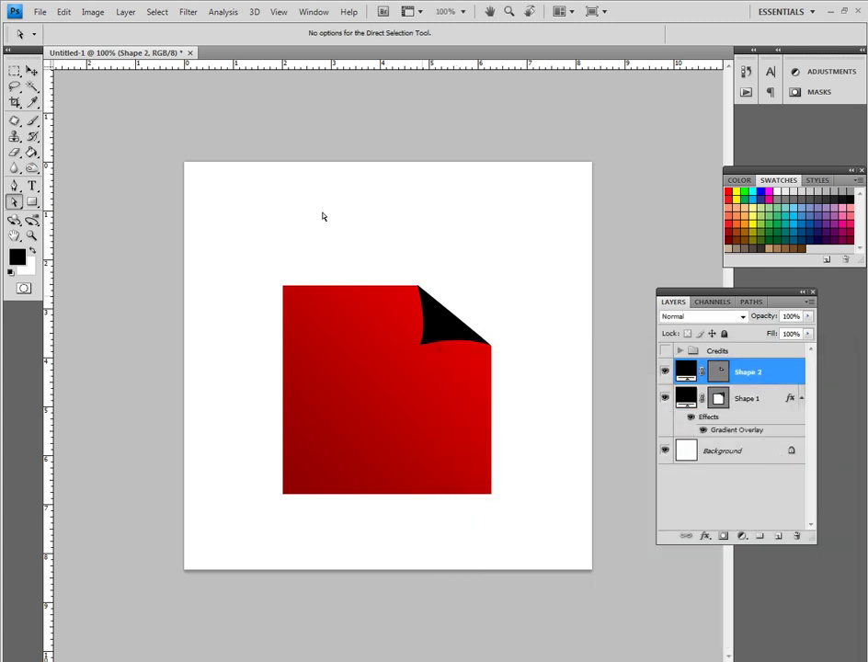
click(125, 11)
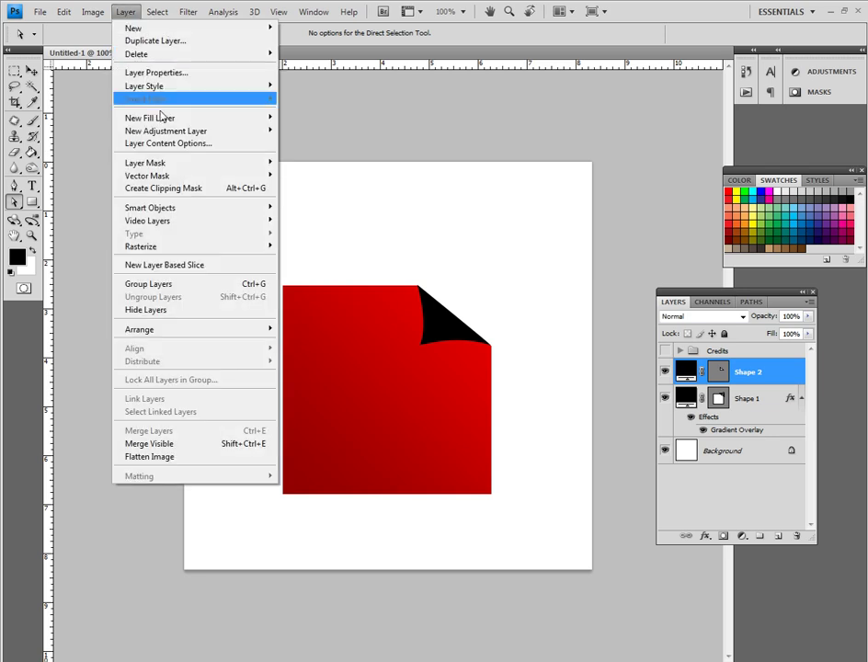
mouse_move(184, 87)
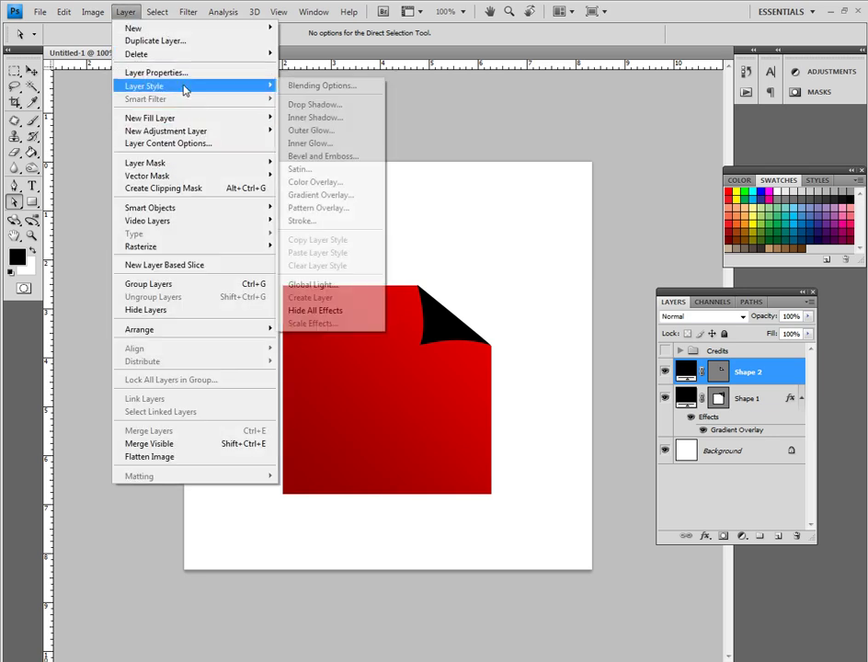
click(336, 195)
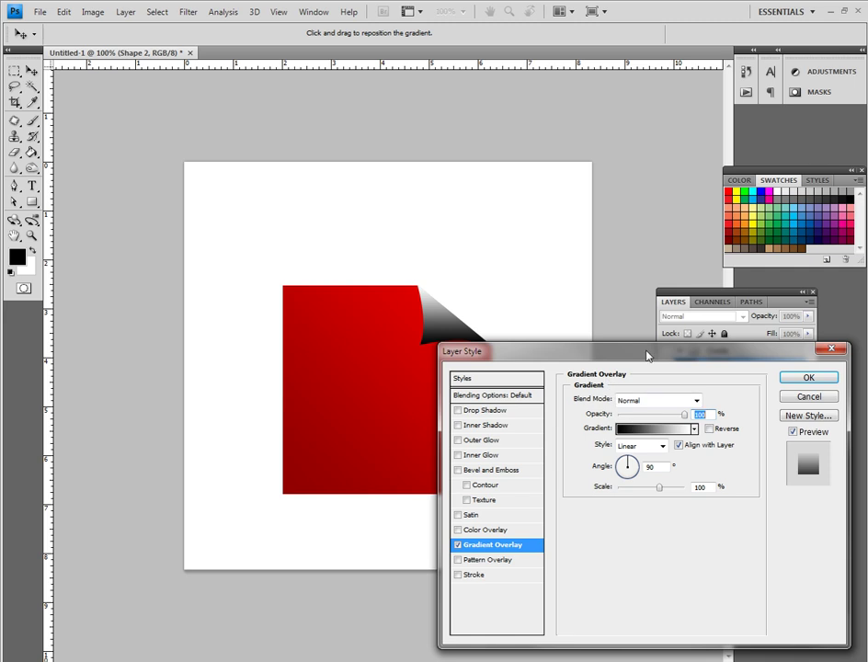
drag(646, 355, 652, 363)
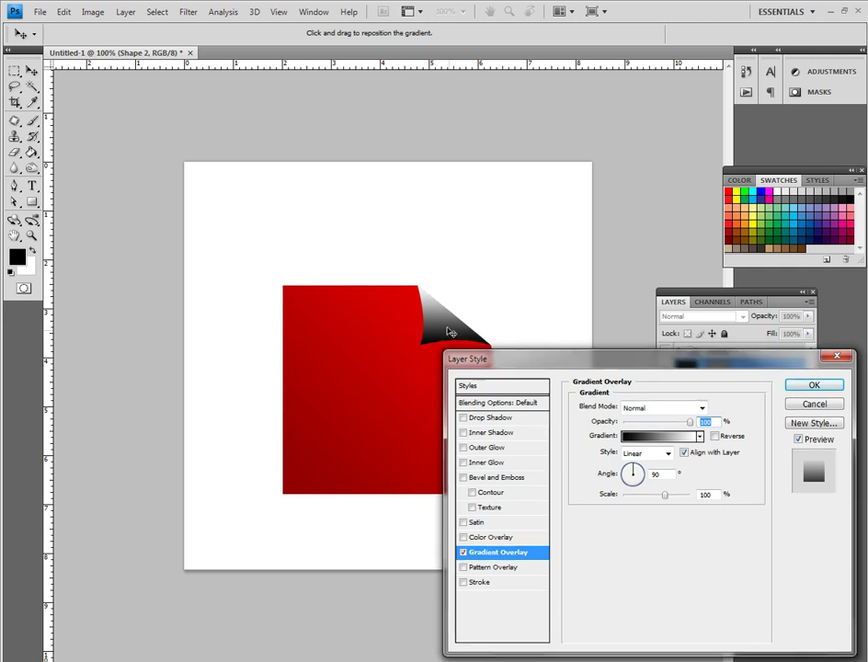
drag(450, 332, 463, 313)
mouse_move(641, 358)
mouse_down()
mouse_move(632, 350)
mouse_move(636, 357)
mouse_up()
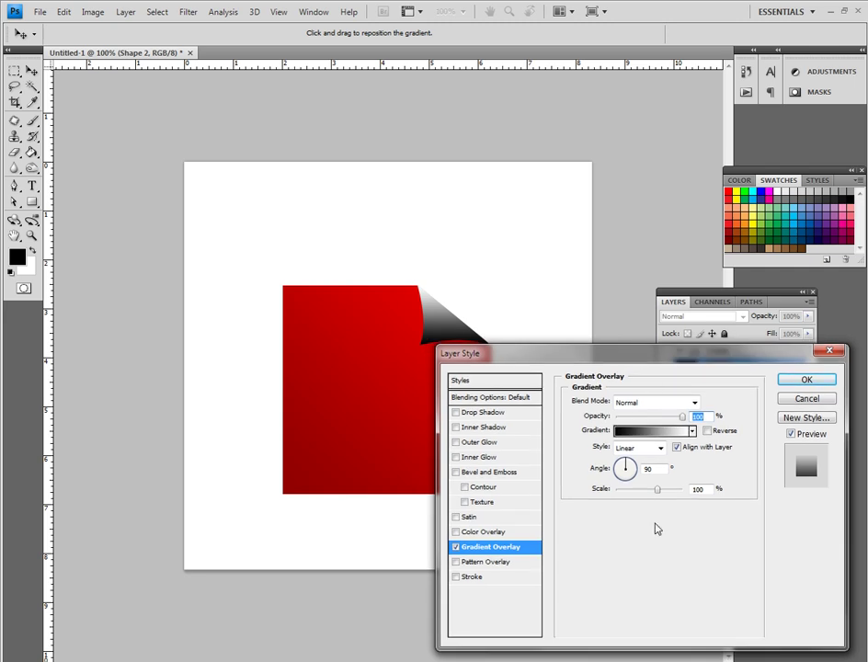
Set both end stops of the curl's gradient to dark red
click(653, 433)
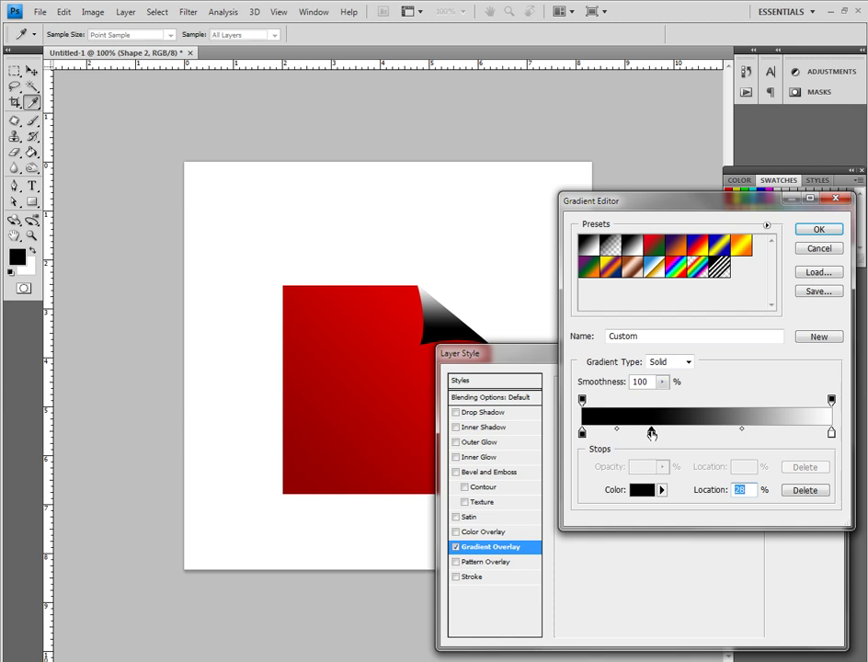
click(582, 433)
double_click(582, 432)
click(442, 423)
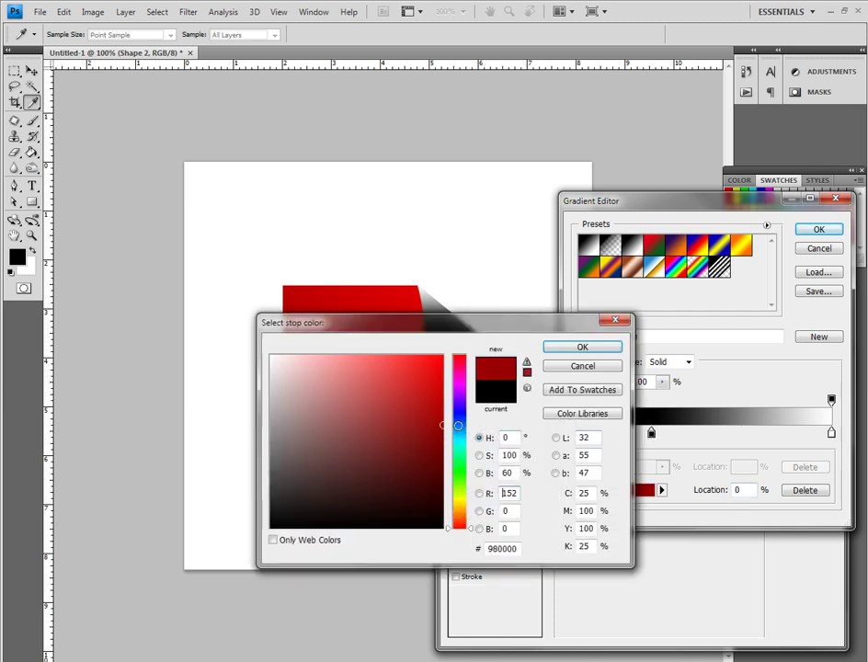
click(587, 348)
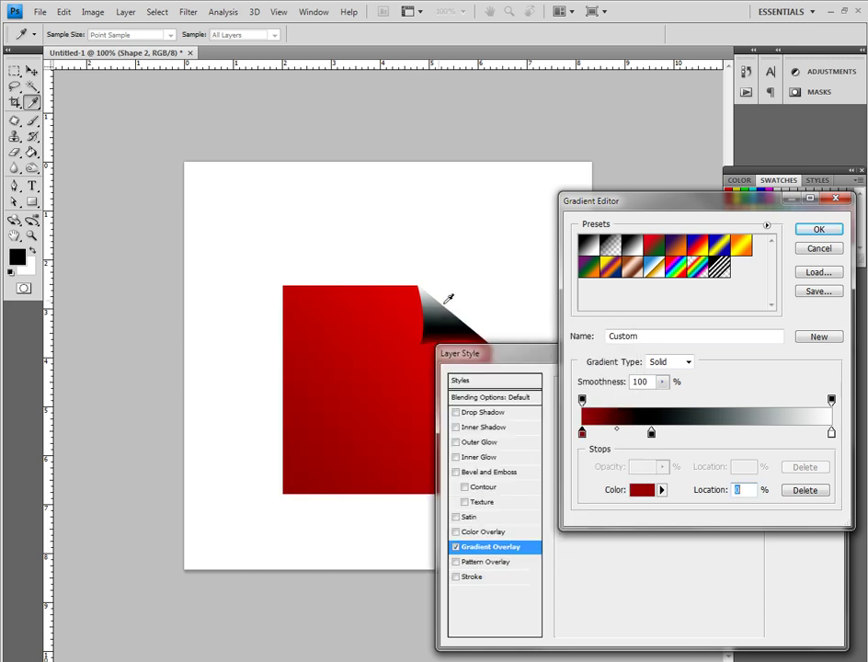
double_click(832, 432)
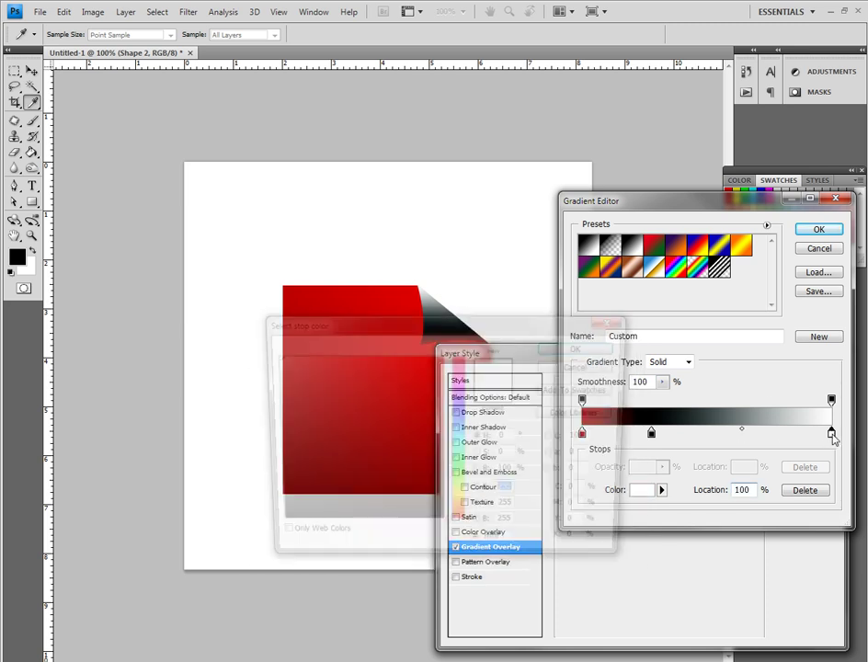
click(442, 421)
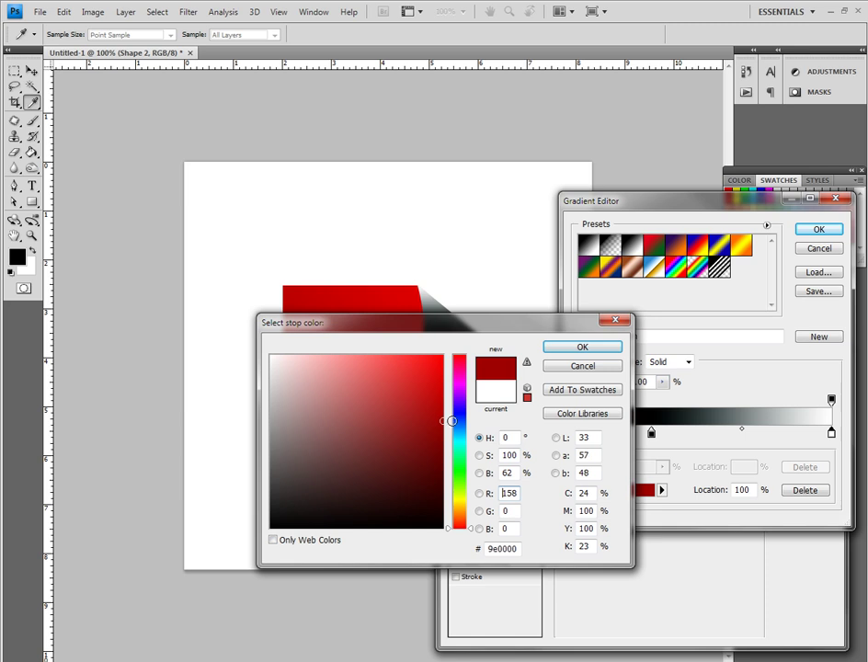
click(571, 354)
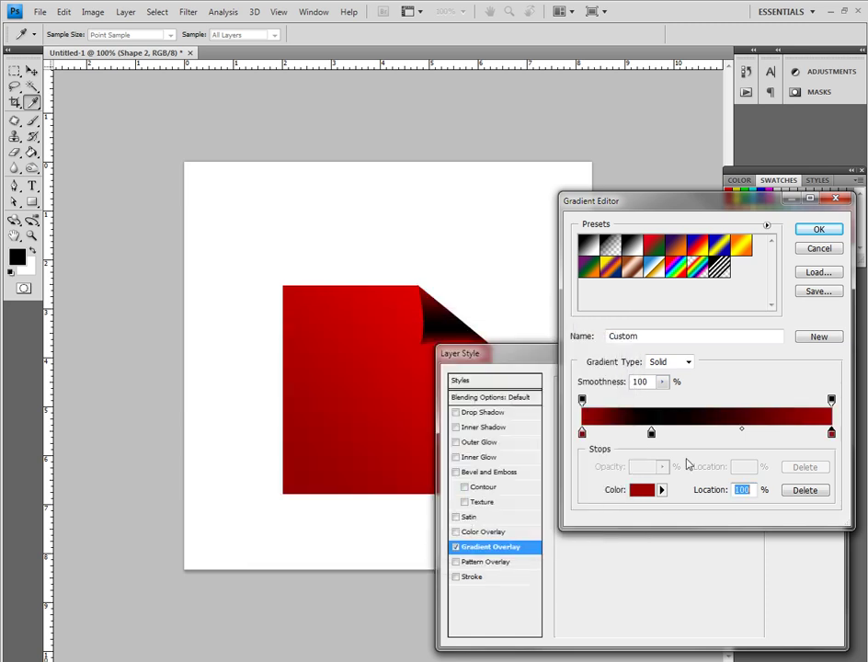
Lighten the gradient's middle stop to pink ff6363
click(651, 432)
double_click(651, 432)
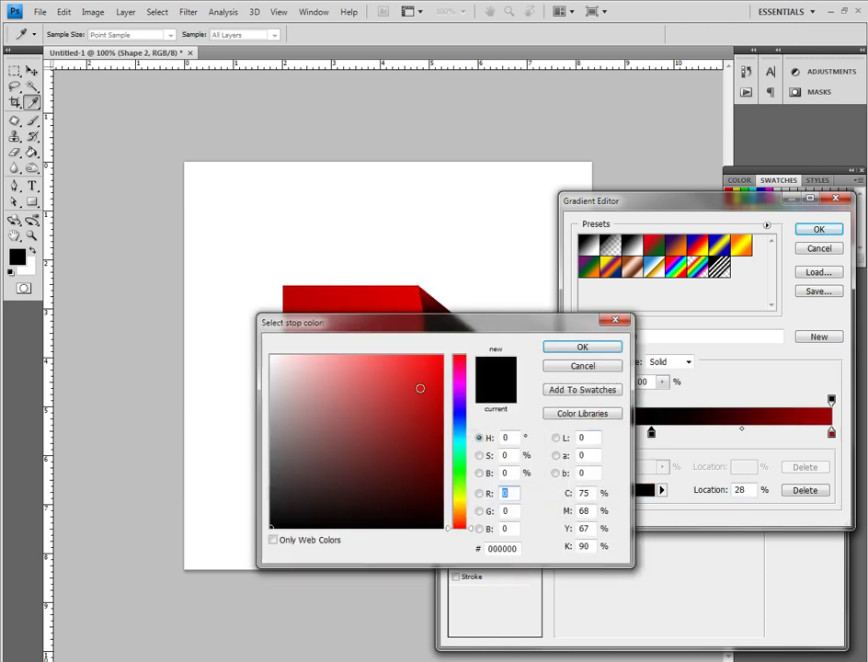
text(255)
mouse_move(398, 336)
mouse_down()
mouse_move(366, 336)
mouse_move(376, 336)
mouse_up()
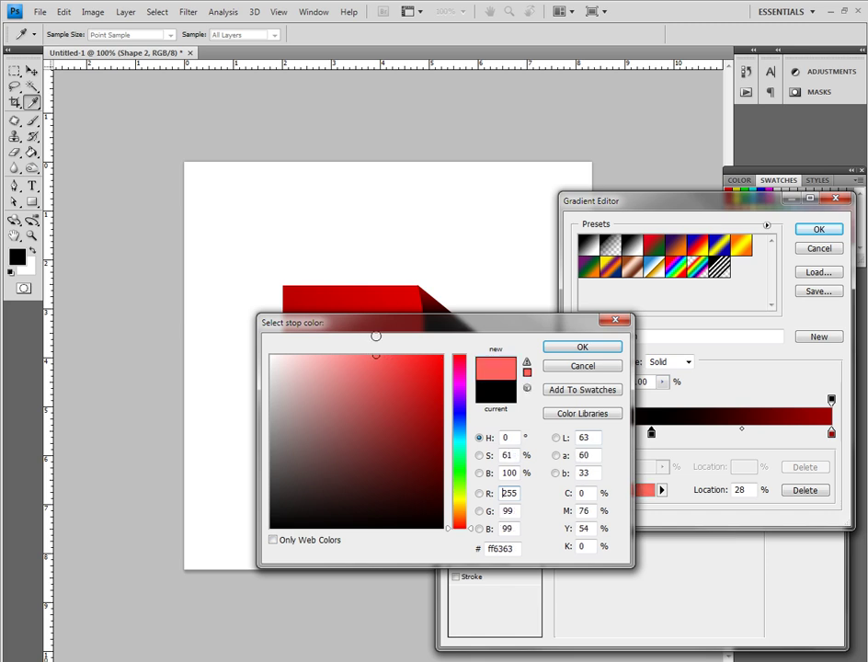
click(578, 347)
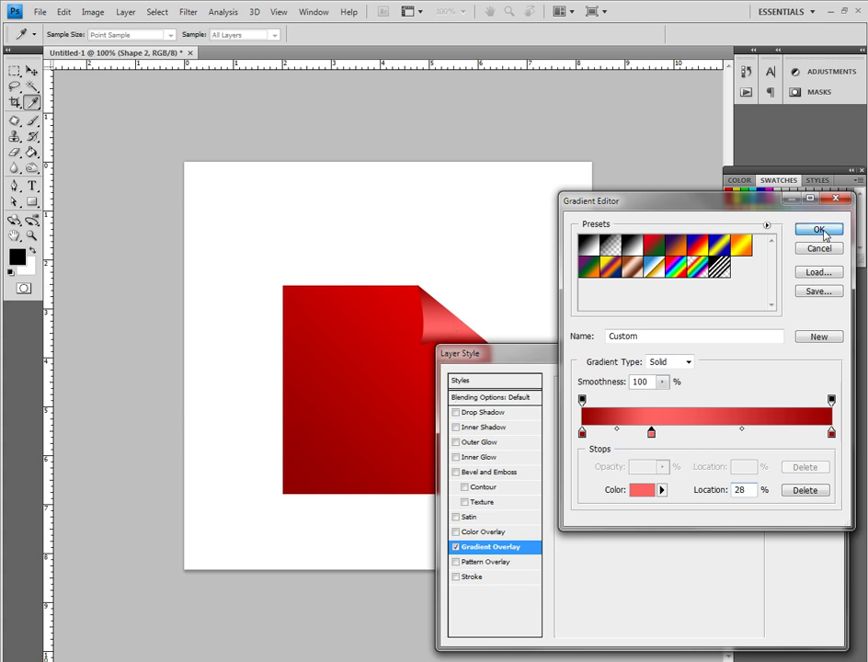
Accept the curl gradient and set its angle to 45°
click(825, 231)
double_click(666, 472)
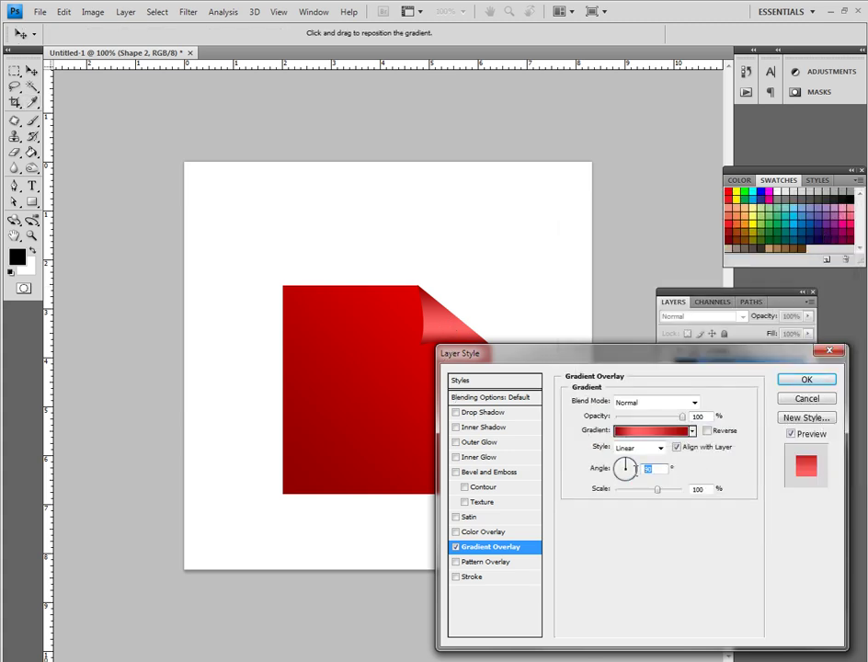
text(45)
drag(714, 354, 721, 359)
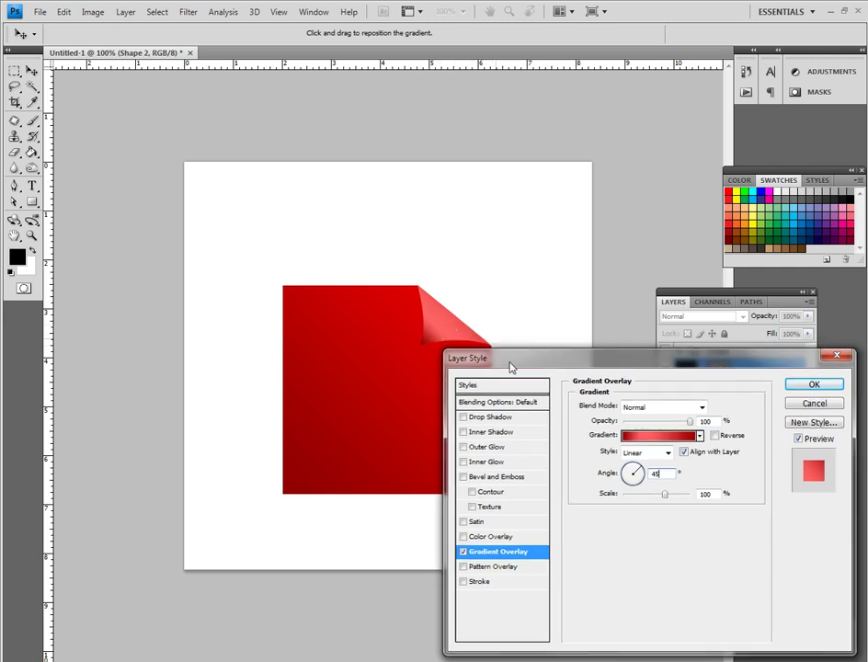
Reopen the curl gradient and darken its right stop slightly
click(651, 439)
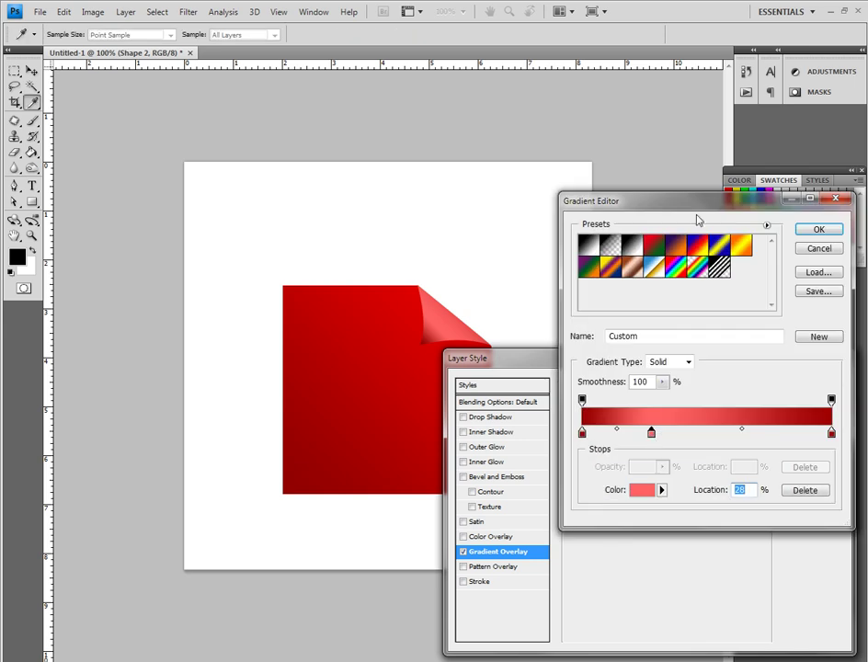
drag(694, 212, 701, 211)
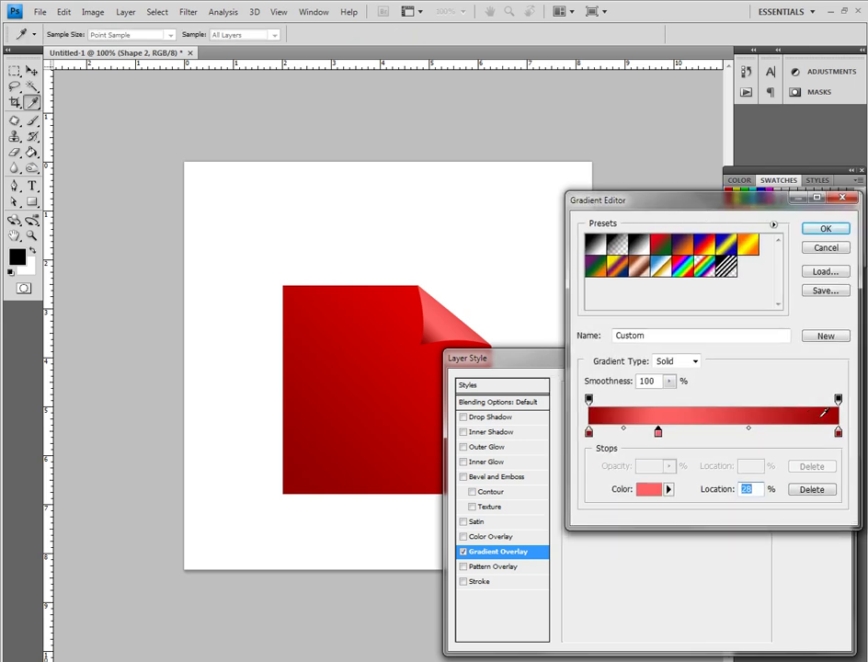
click(838, 433)
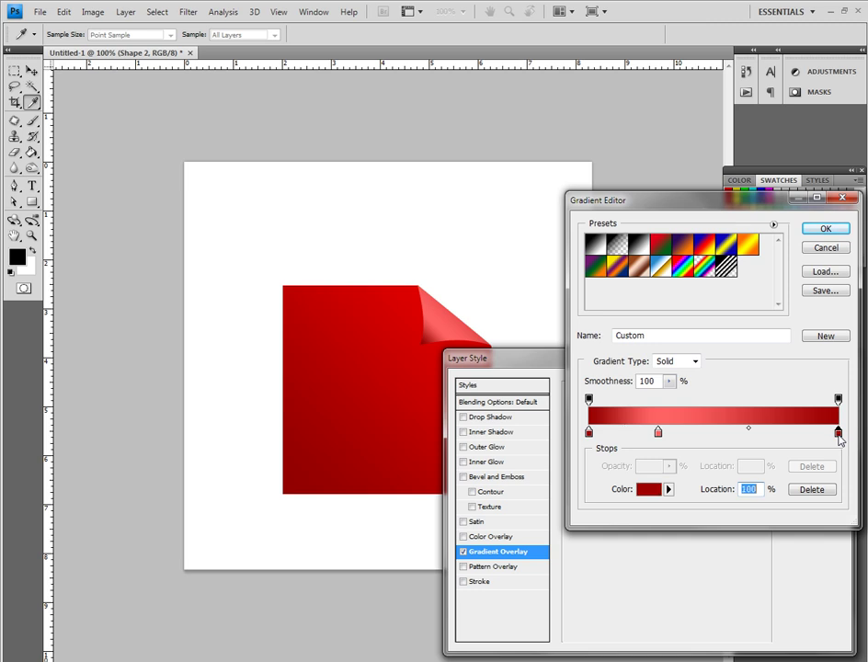
double_click(838, 433)
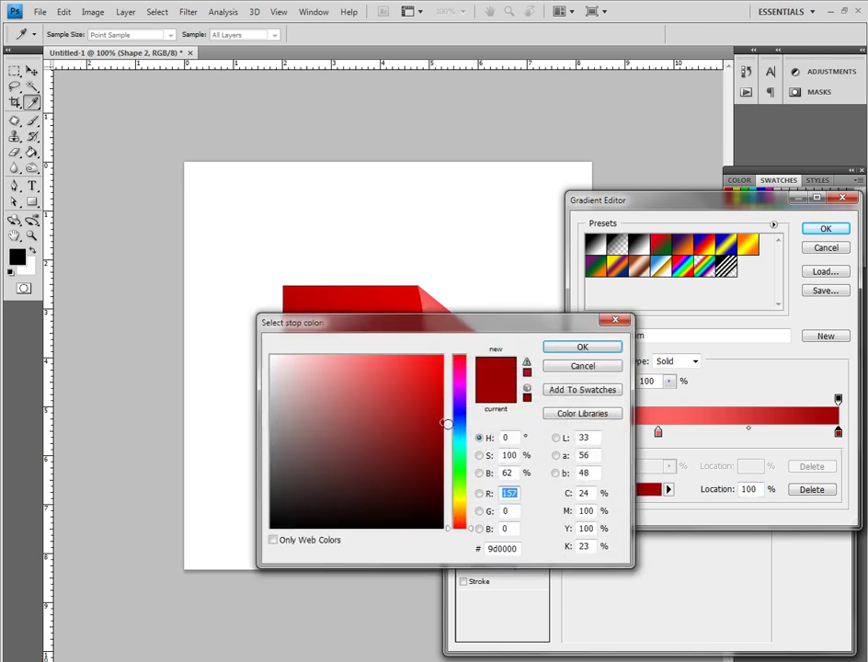
drag(446, 424, 446, 431)
click(565, 350)
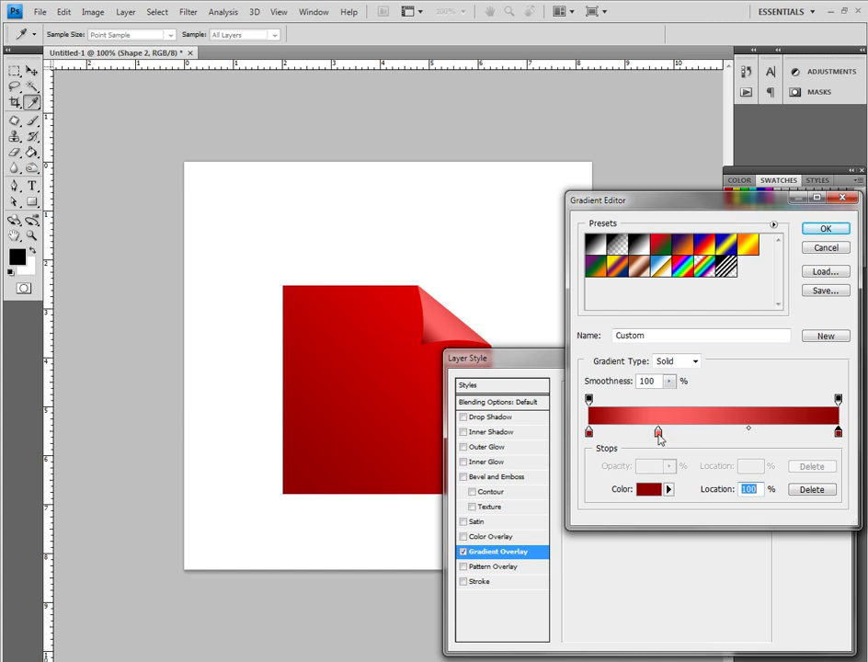
Move the dark stops to 3% and 76% and the light red stop to 25%, then confirm
mouse_move(658, 439)
mouse_down()
mouse_move(647, 439)
mouse_move(669, 439)
mouse_up()
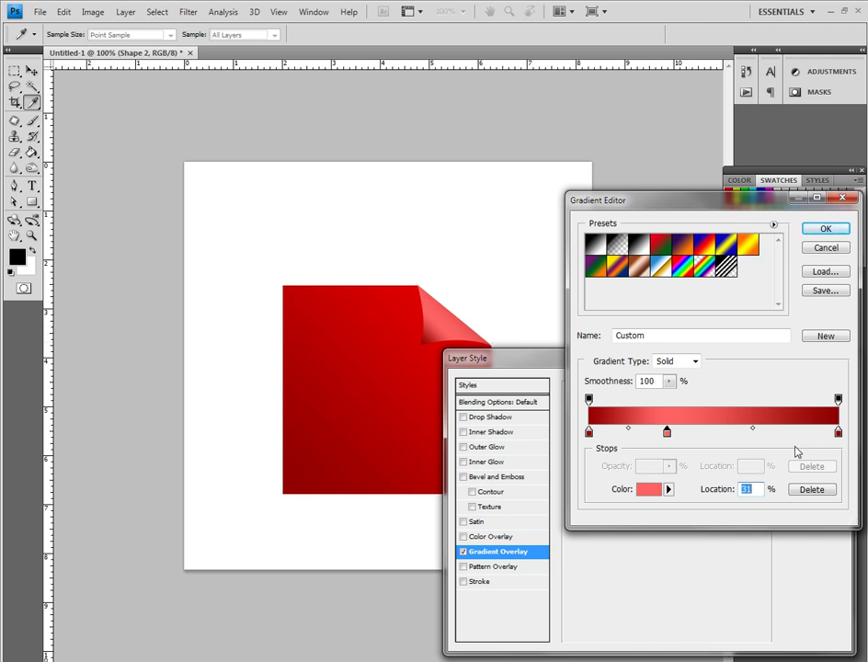
drag(839, 434, 741, 438)
drag(667, 434, 657, 438)
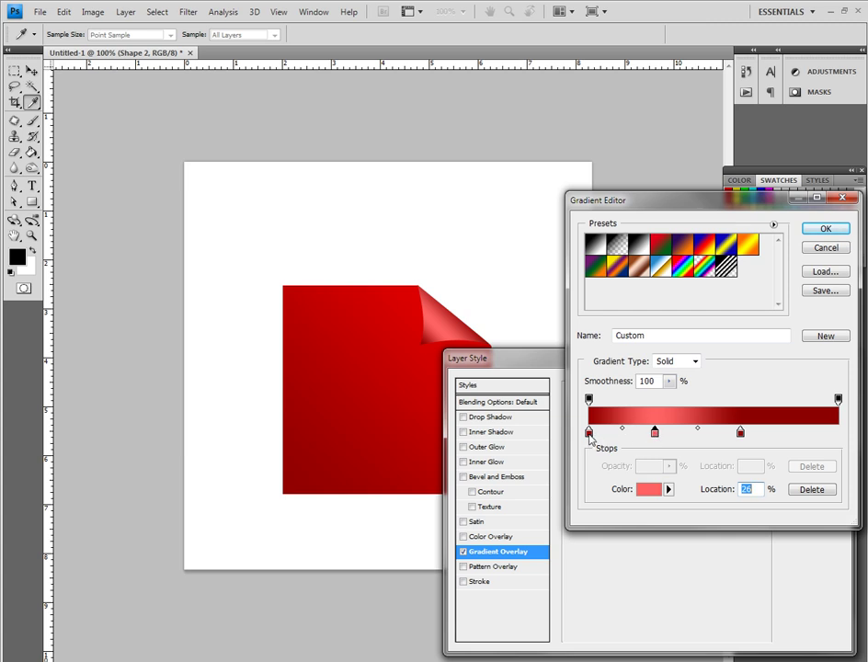
drag(590, 438, 596, 439)
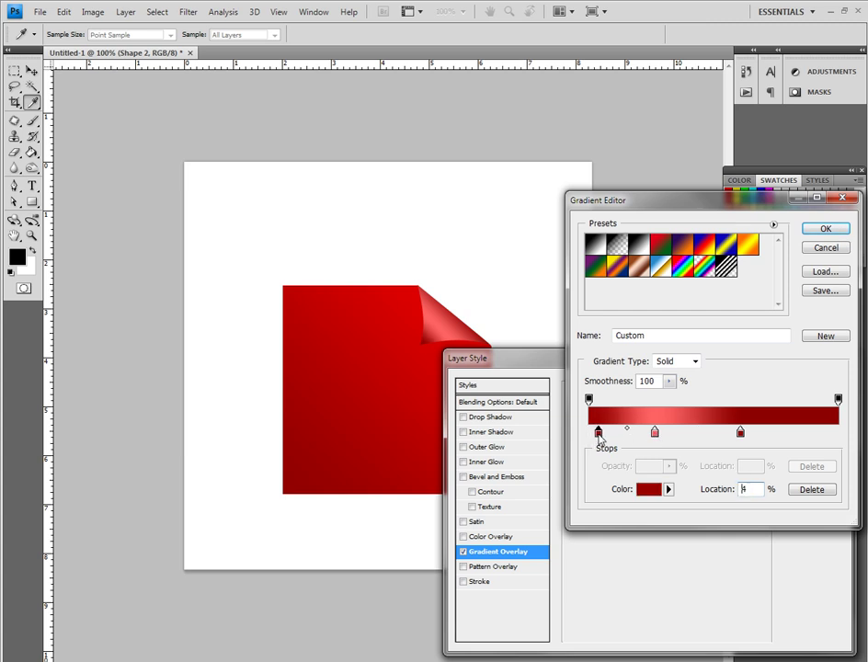
drag(655, 438, 653, 438)
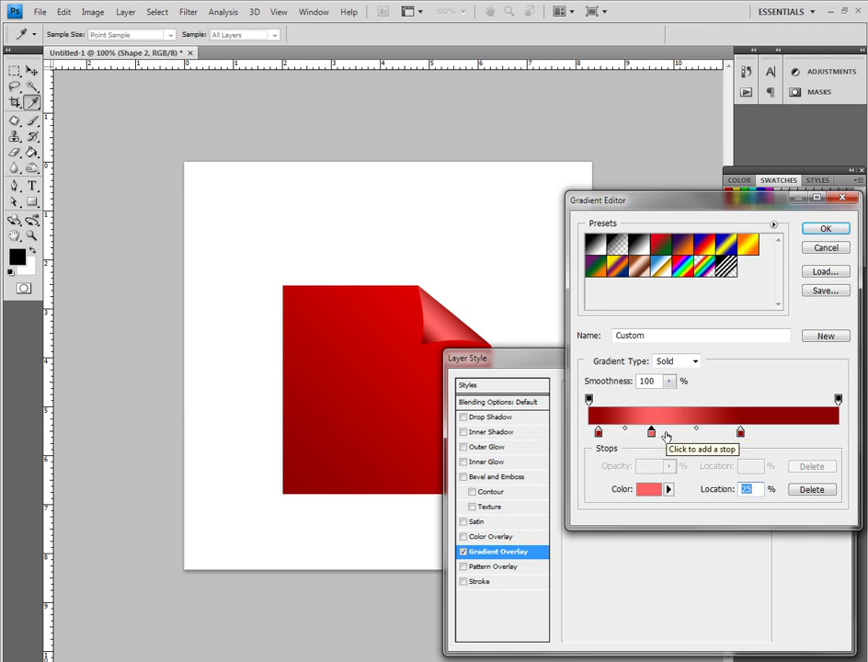
click(829, 236)
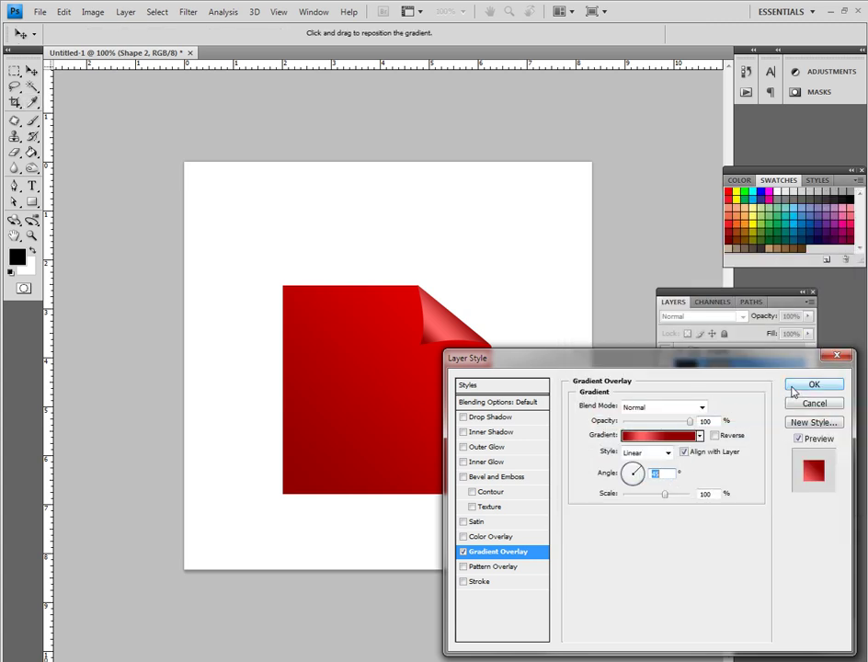
Apply the curl's gradient overlay, then add a Drop Shadow to Shape 2 at about 60% opacity
click(816, 329)
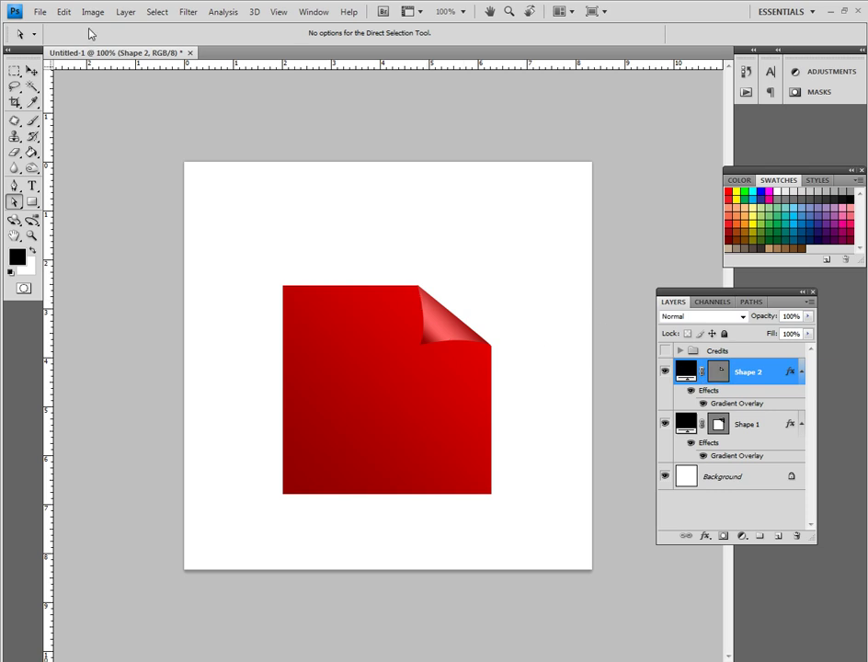
click(125, 12)
mouse_move(145, 86)
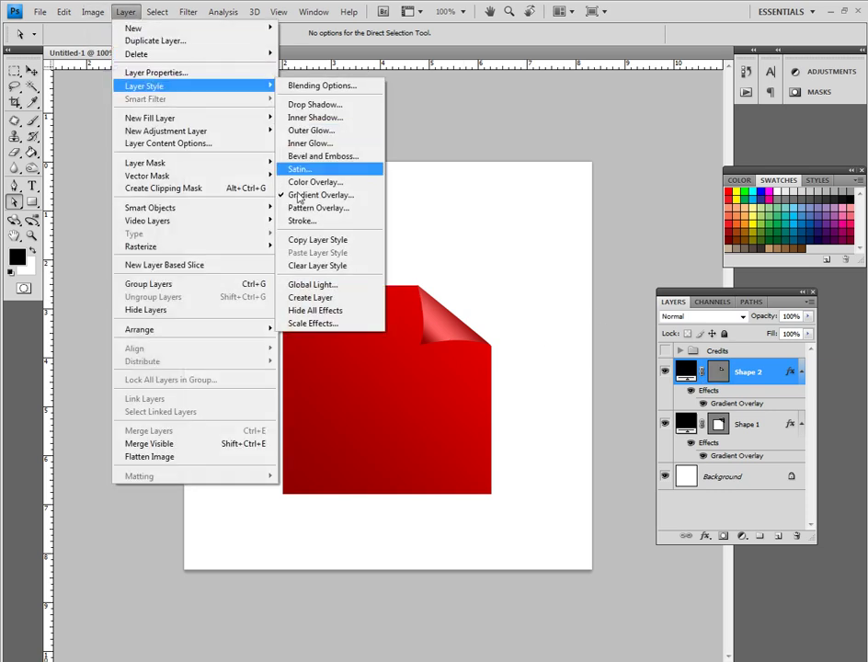
click(317, 104)
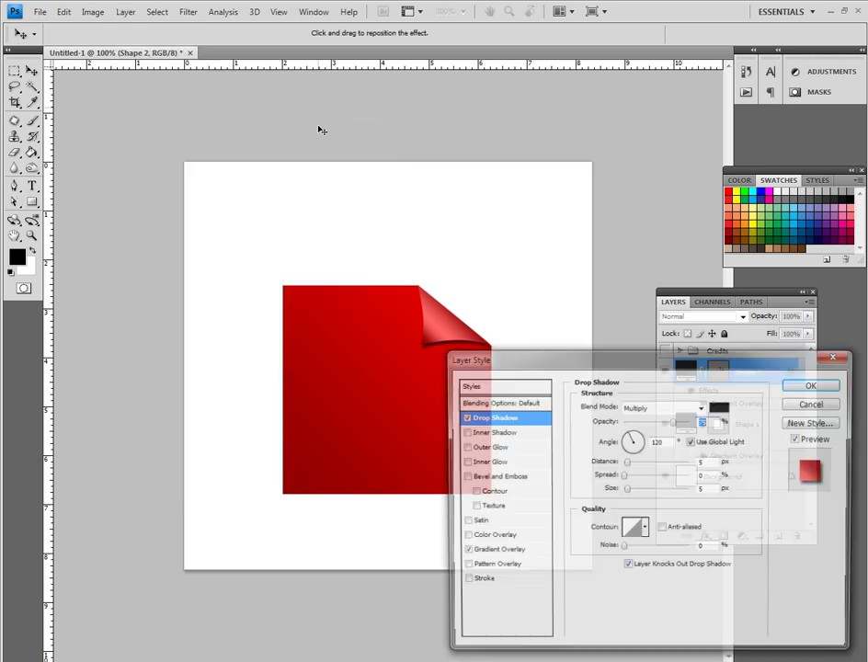
drag(515, 360, 456, 387)
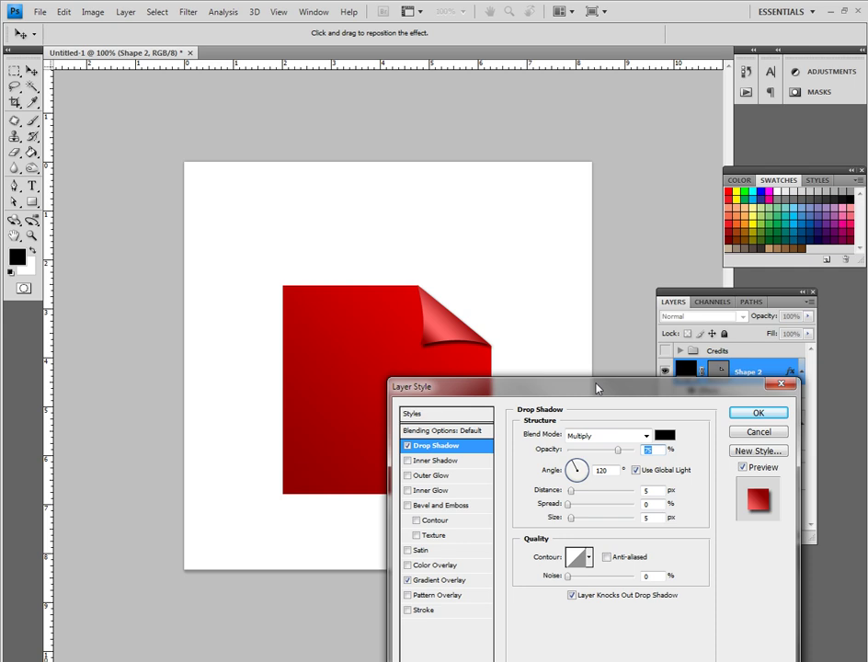
drag(598, 389, 609, 377)
drag(630, 448, 600, 444)
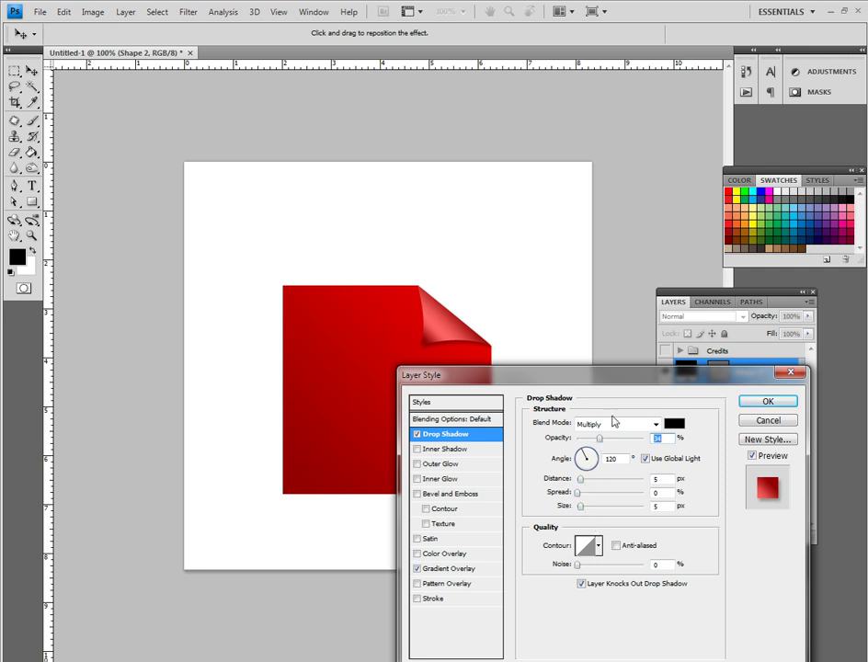
drag(609, 379, 606, 381)
click(742, 412)
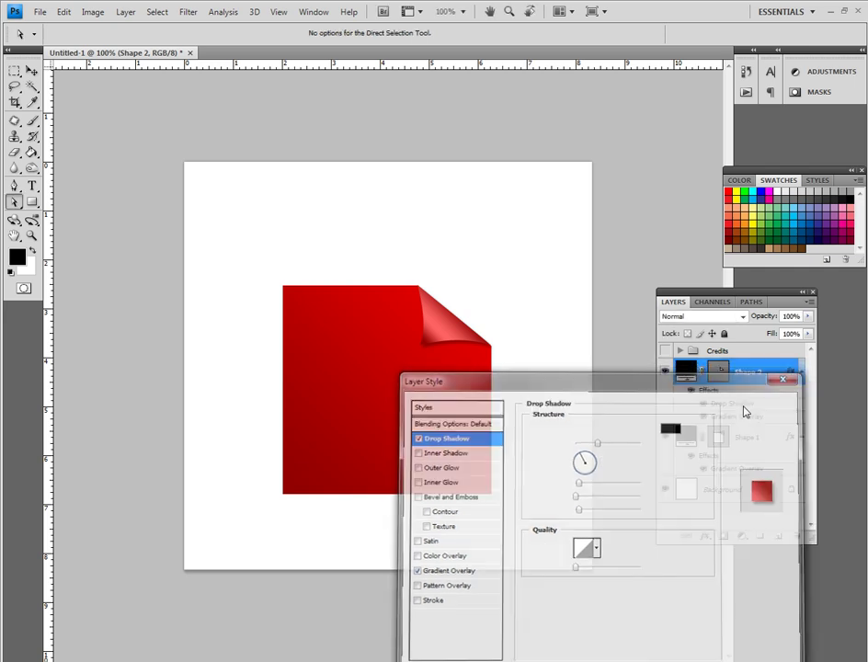
Select the Shape 1 square layer and toggle its vector path outline
click(781, 442)
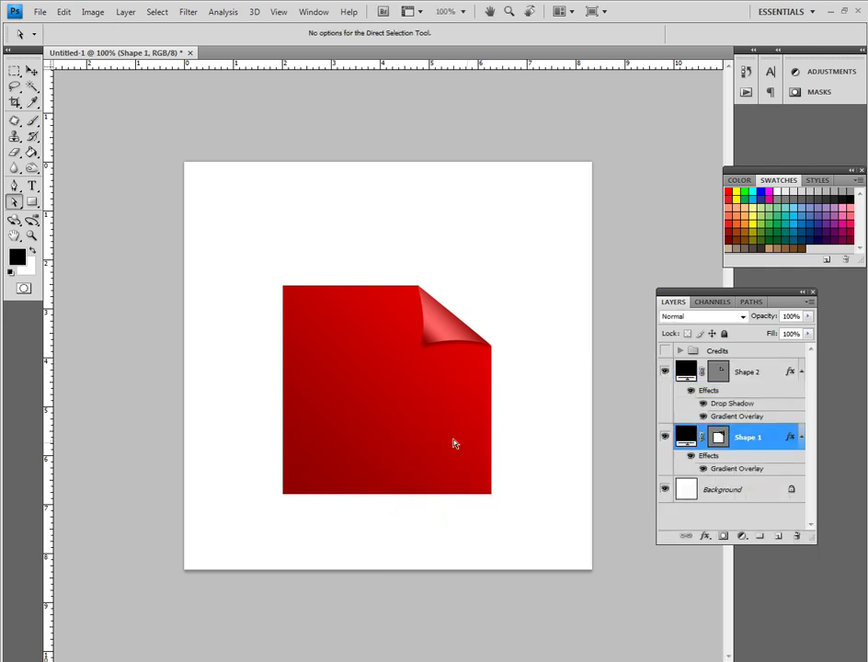
click(388, 439)
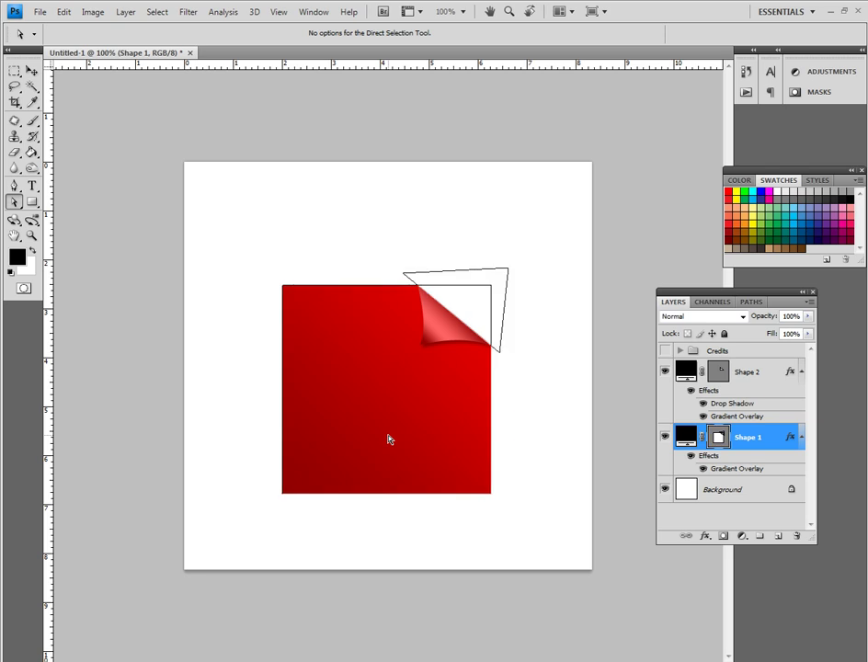
click(719, 439)
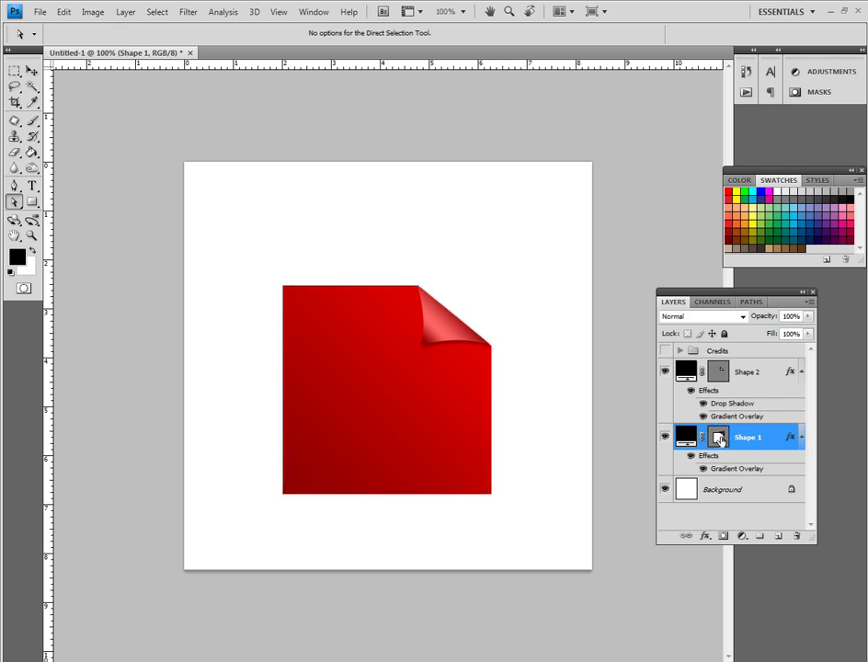
click(719, 439)
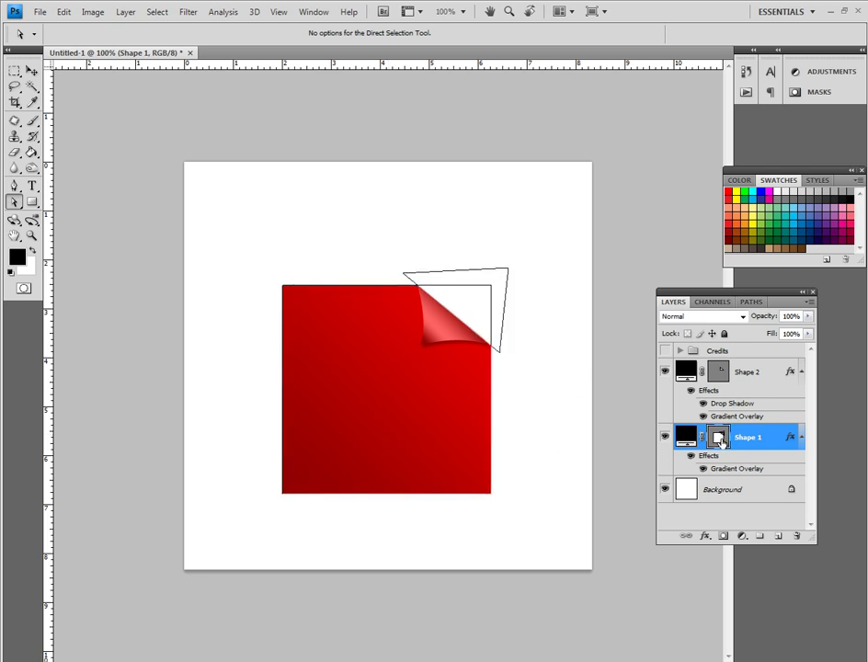
click(720, 438)
Add a Drop Shadow to Shape 1, lowering its opacity from 40% to about 32%
click(125, 12)
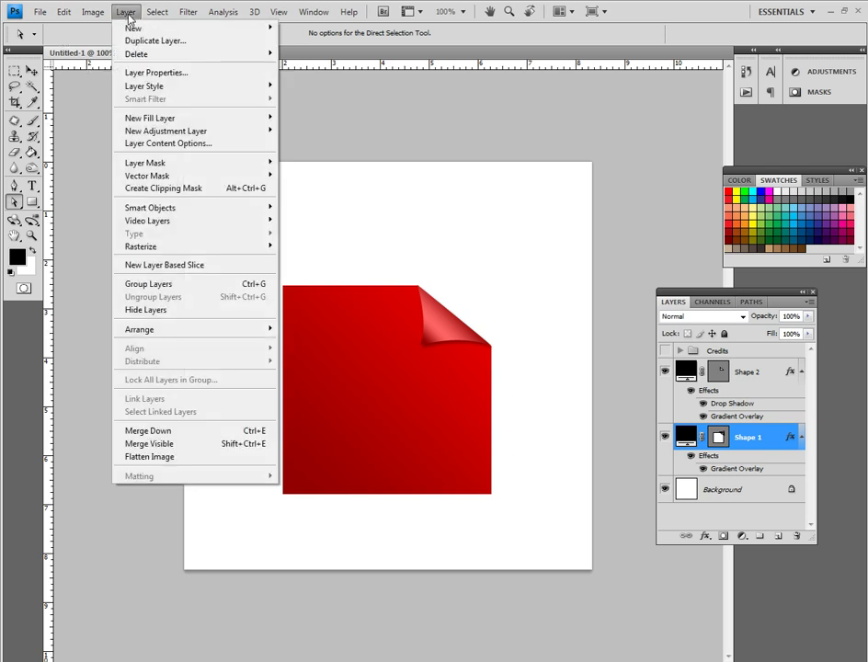
mouse_move(142, 87)
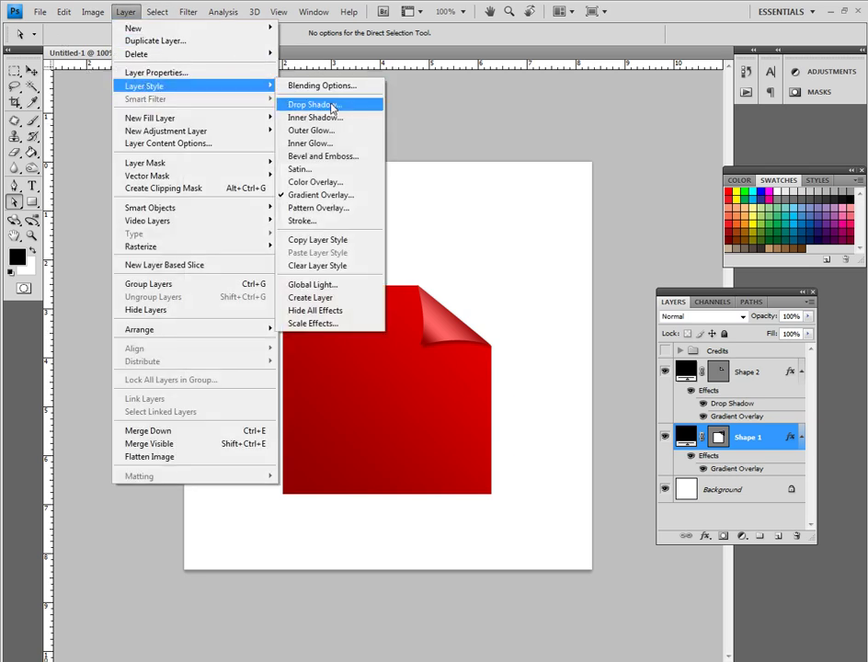
click(333, 107)
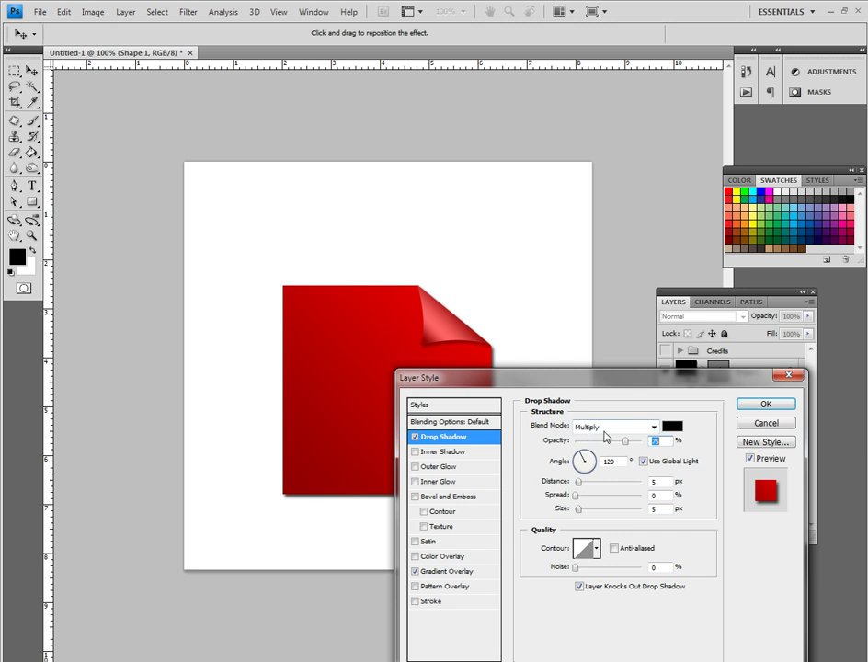
drag(459, 377, 574, 309)
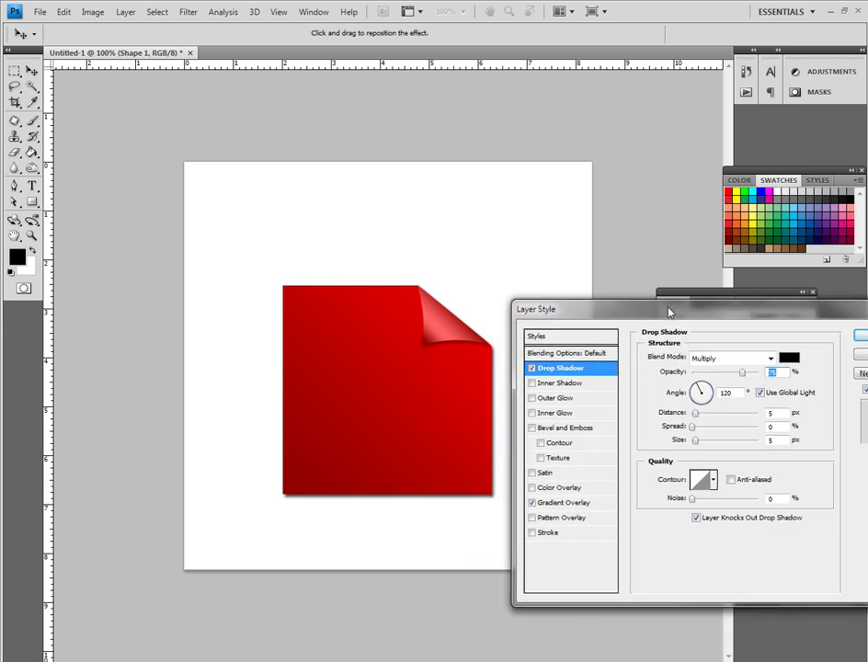
drag(667, 311, 621, 325)
drag(698, 392, 668, 391)
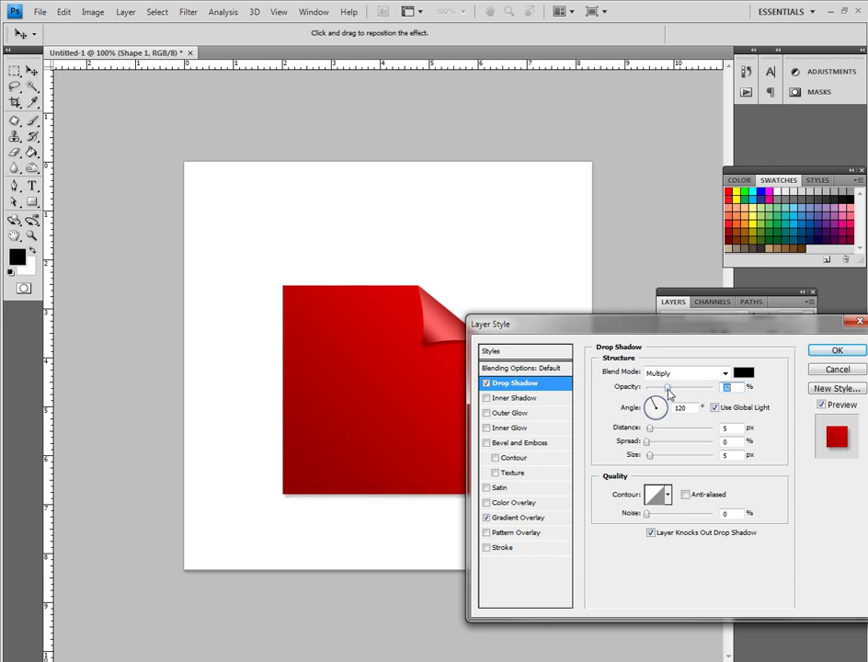
drag(672, 324, 658, 310)
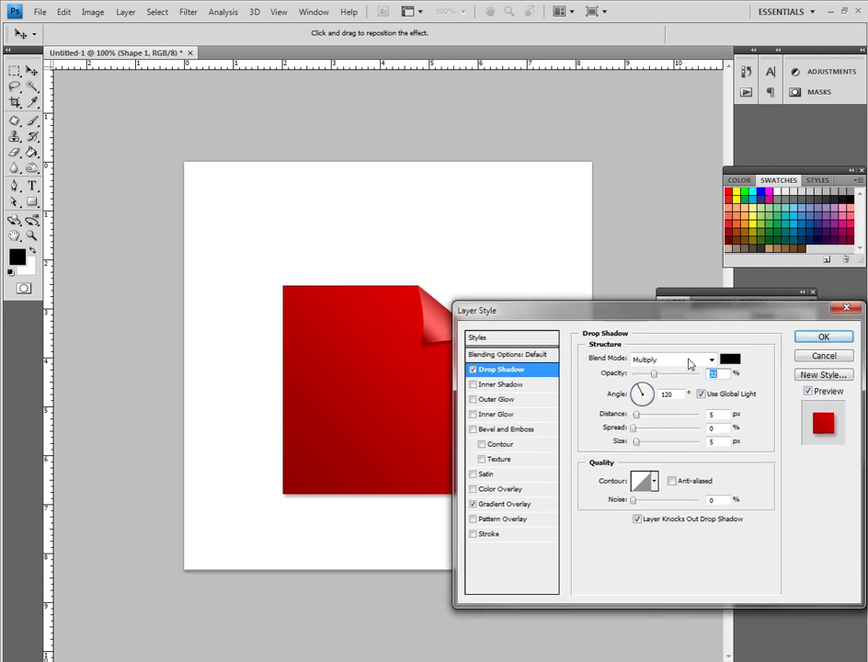
drag(685, 315, 629, 301)
click(769, 324)
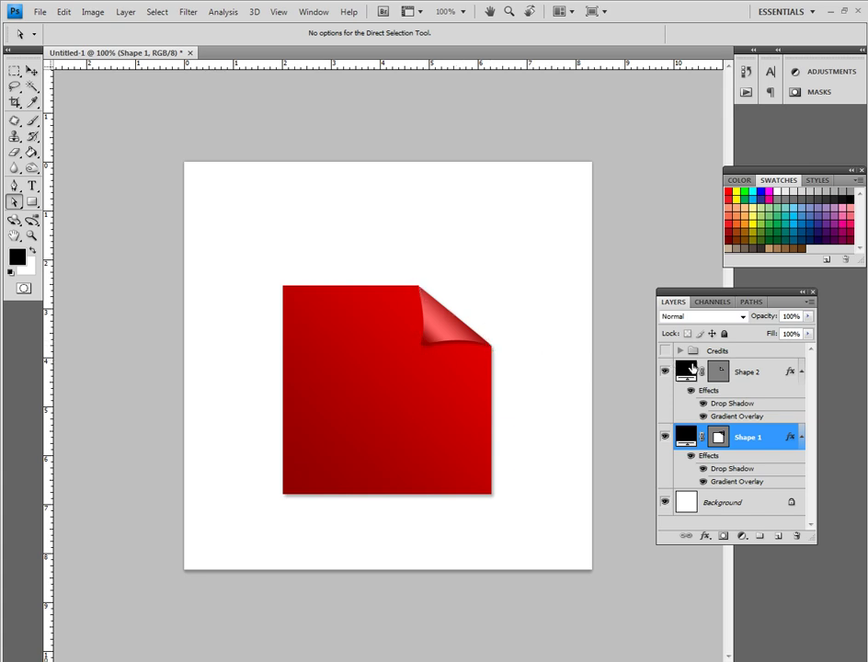
Select the Shape 2 layer and dock the Layers panel under Swatches
click(713, 375)
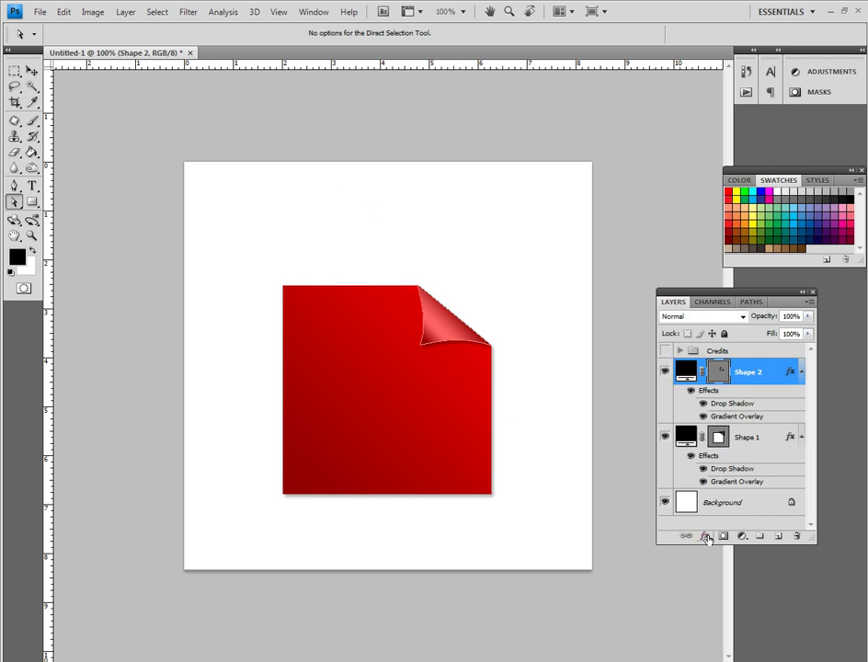
click(125, 12)
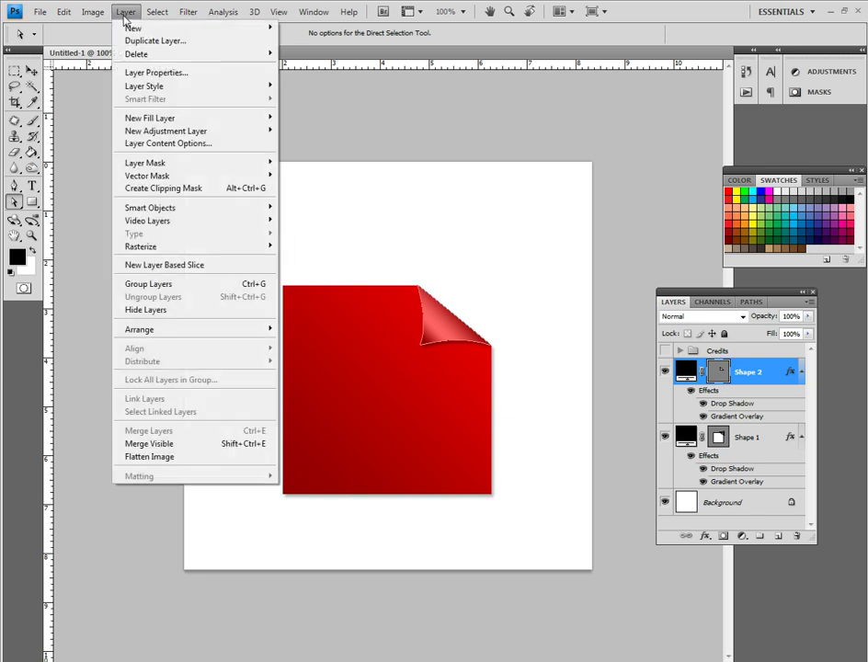
mouse_move(144, 86)
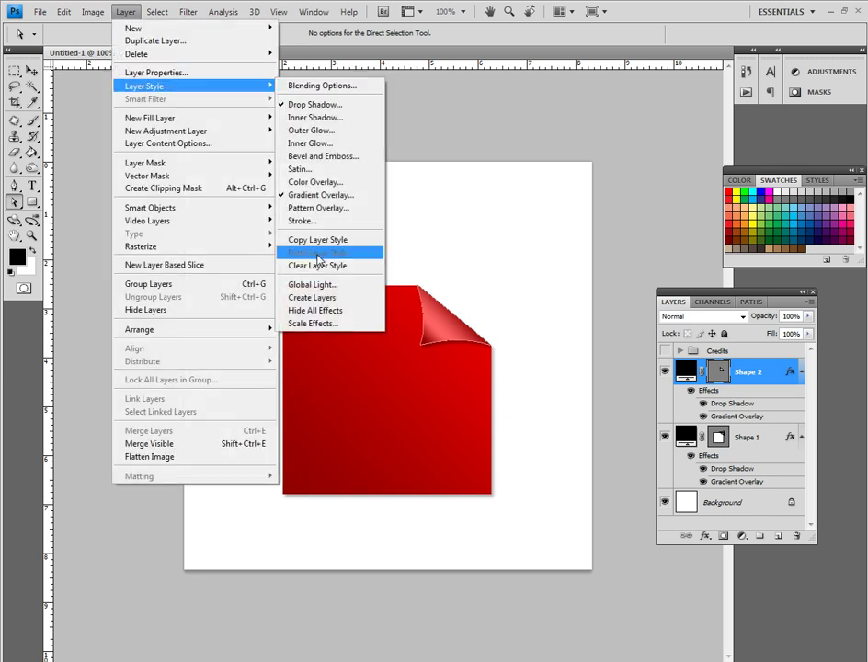
double_click(773, 301)
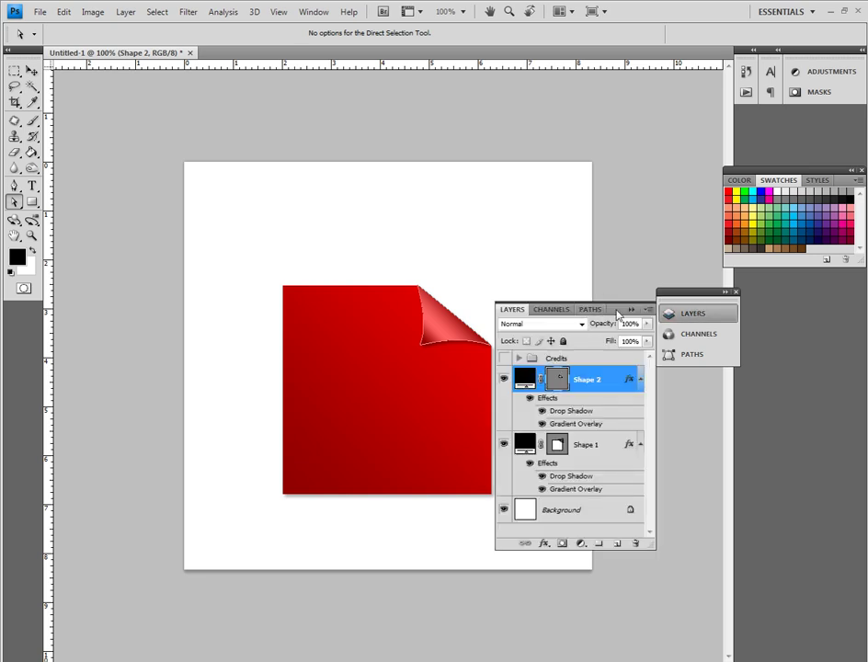
drag(607, 303, 768, 275)
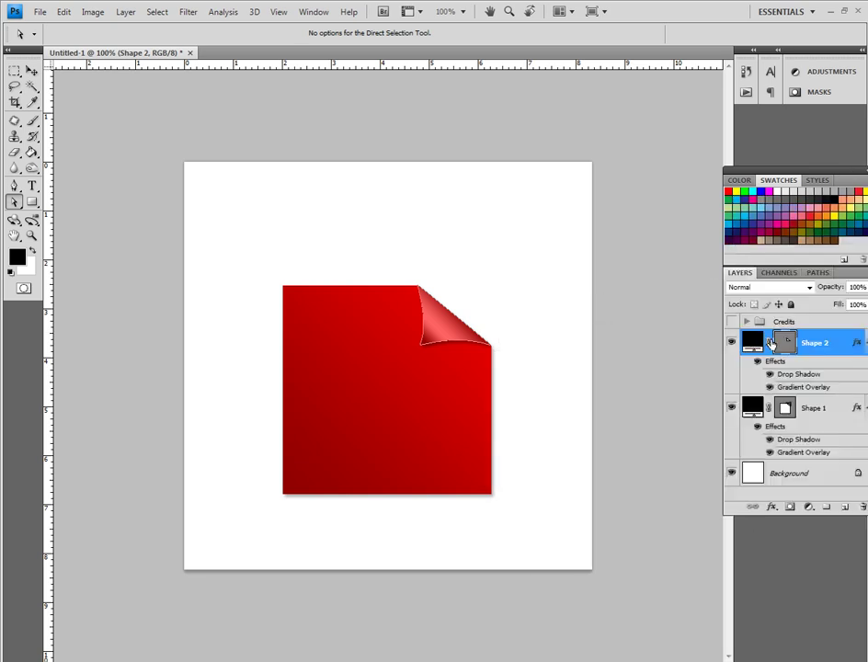
Give Shape 2's curled corner an Inner Shadow at 33% opacity
click(772, 506)
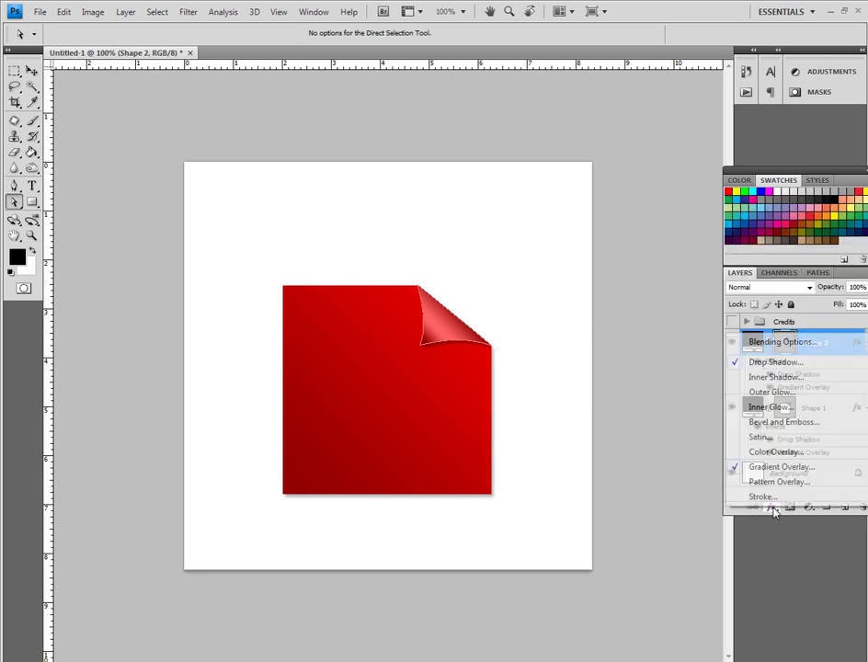
click(773, 378)
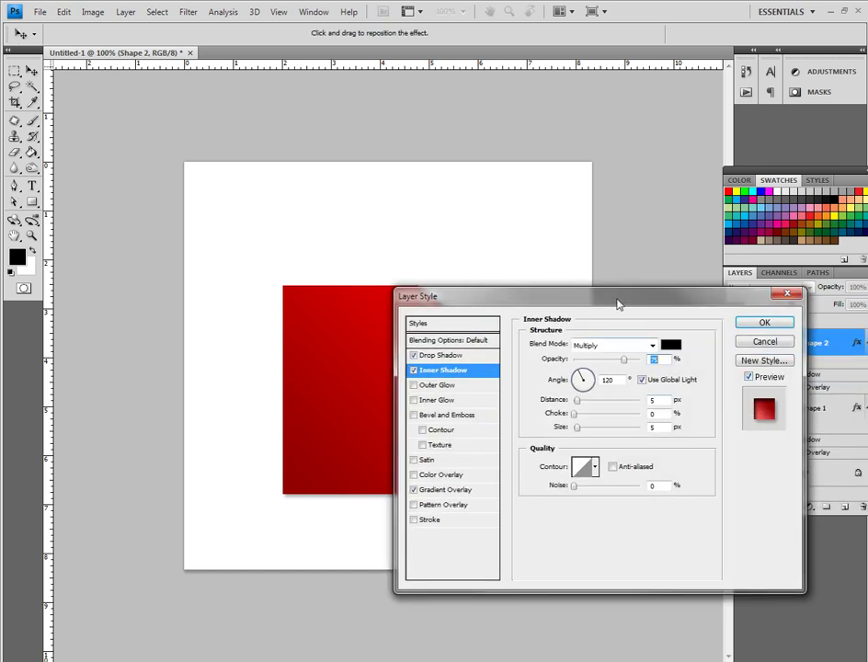
drag(620, 305, 636, 414)
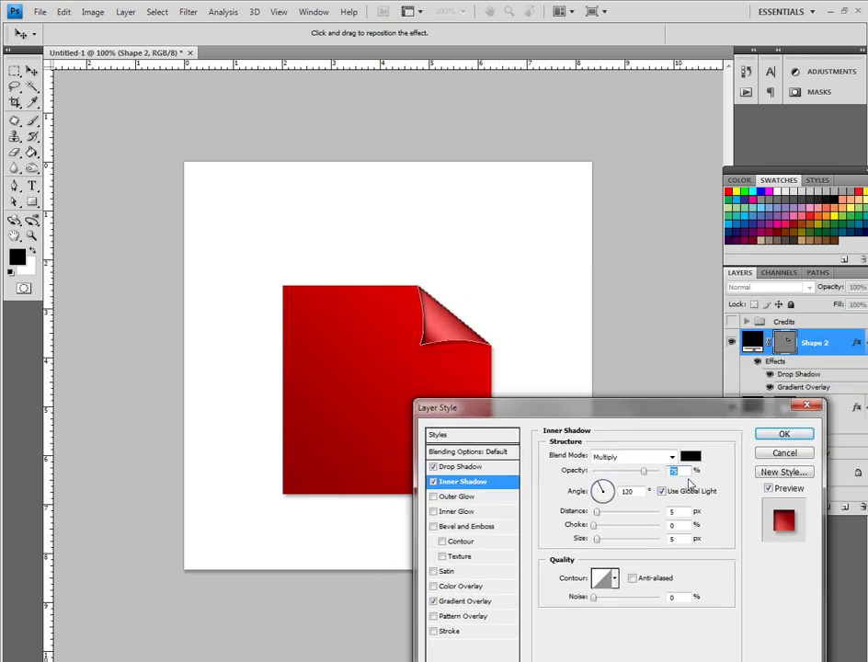
drag(644, 475, 607, 477)
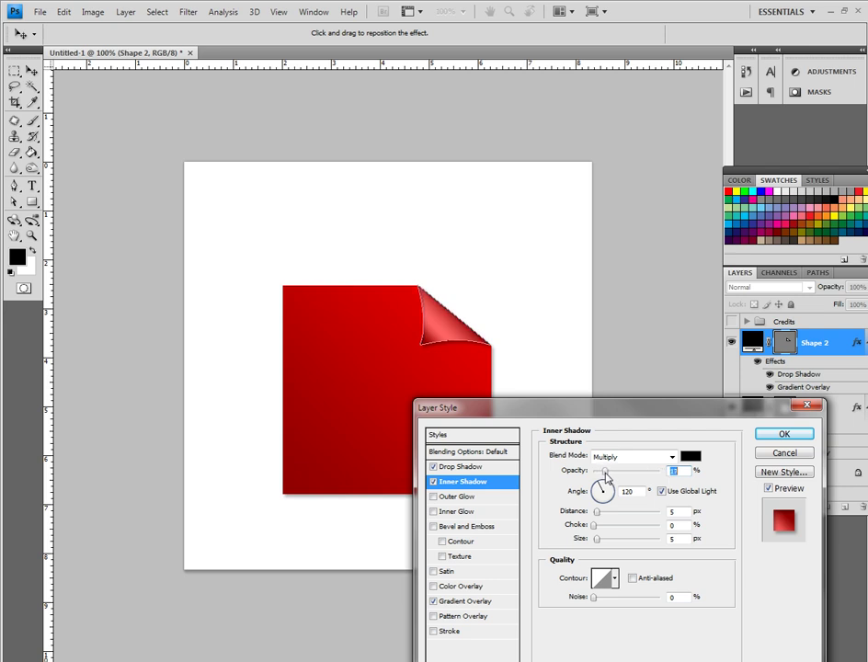
click(784, 434)
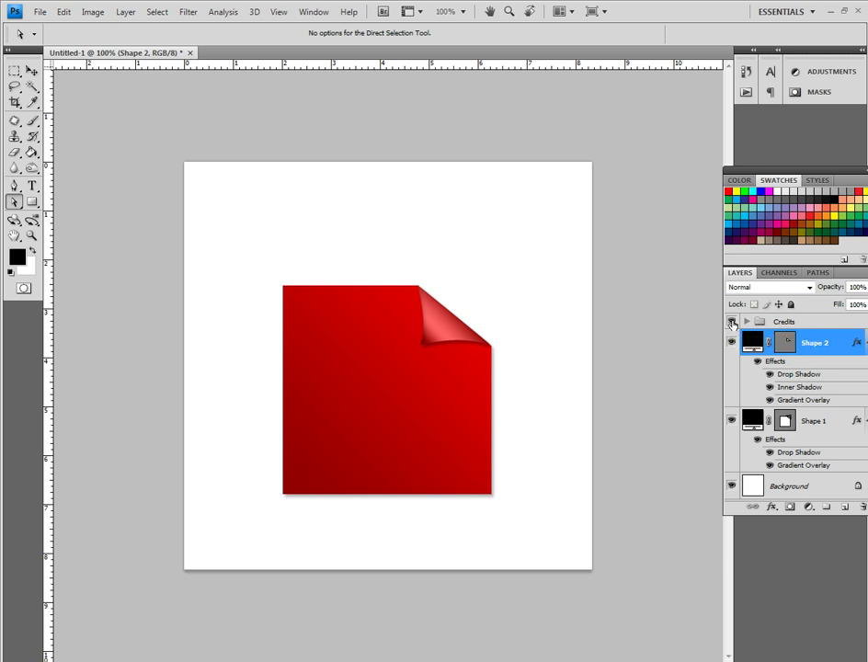
click(732, 322)
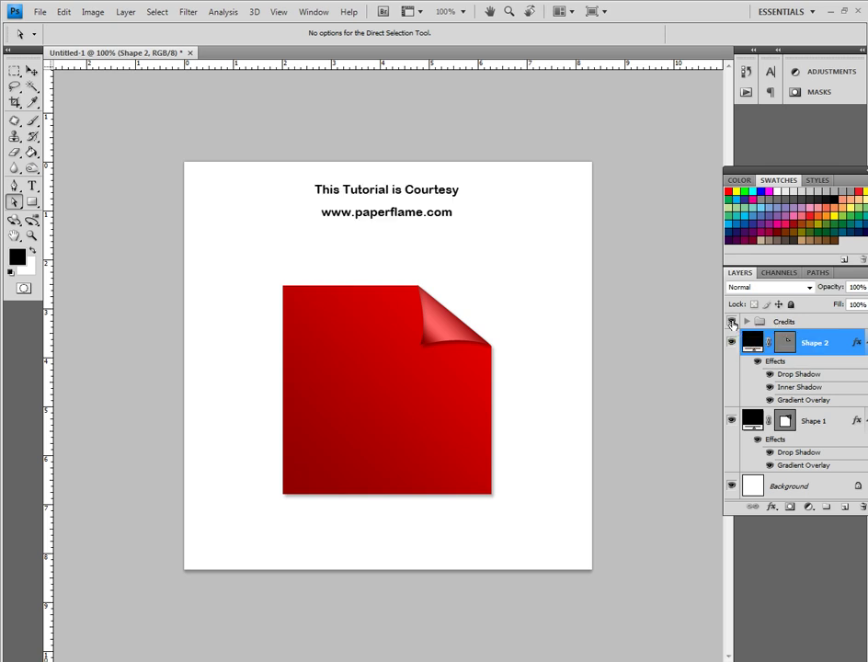